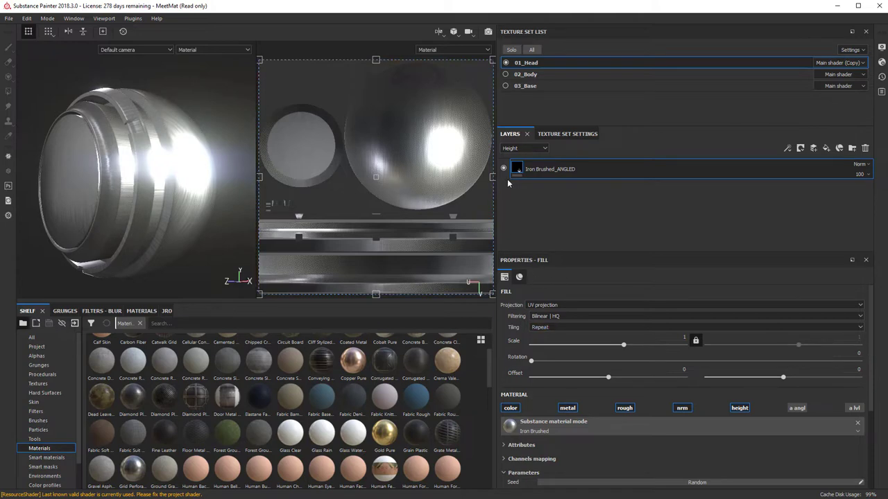
Set the projection of the Iron Brushed_ANGLED fill layer to Tri-planar projection.
{"action": "left_click_drag", "start_coordinate": [149, 189], "coordinate": [102, 205], "text": "alt"}
{"action": "right_click_drag", "start_coordinate": [102, 205], "coordinate": [148, 211], "text": "alt"}
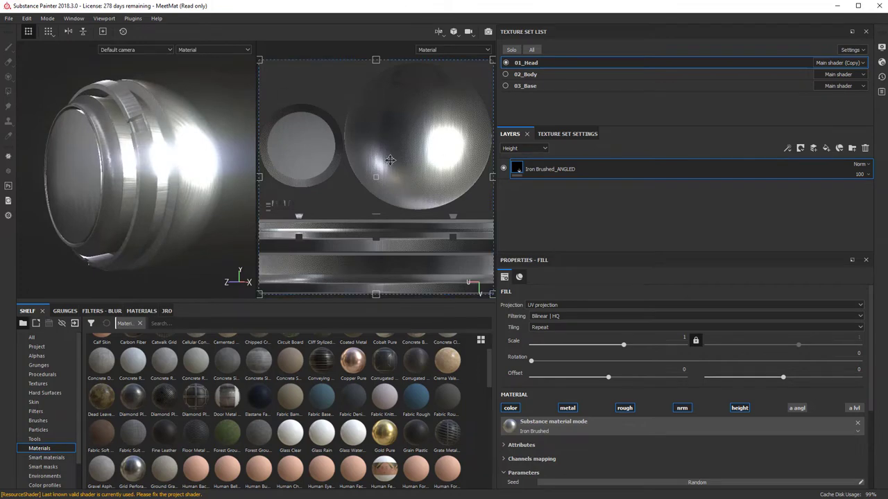
{"action": "left_click", "coordinate": [507, 64]}
{"action": "left_click", "coordinate": [507, 64]}
{"action": "scroll", "coordinate": [559, 401], "scroll_direction": "down", "scroll_amount": 2}
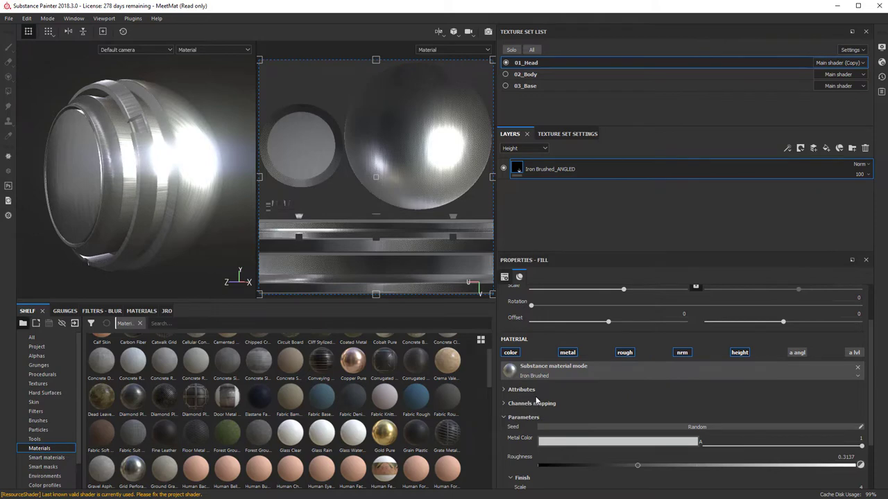
{"action": "scroll", "coordinate": [590, 395], "scroll_direction": "down", "scroll_amount": 3}
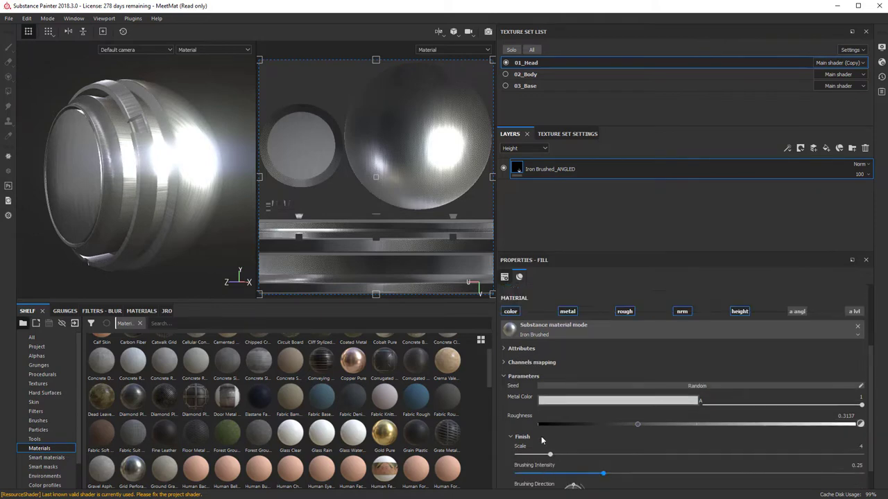
{"action": "scroll", "coordinate": [569, 375], "scroll_direction": "up", "scroll_amount": 5}
{"action": "left_click", "coordinate": [554, 317]}
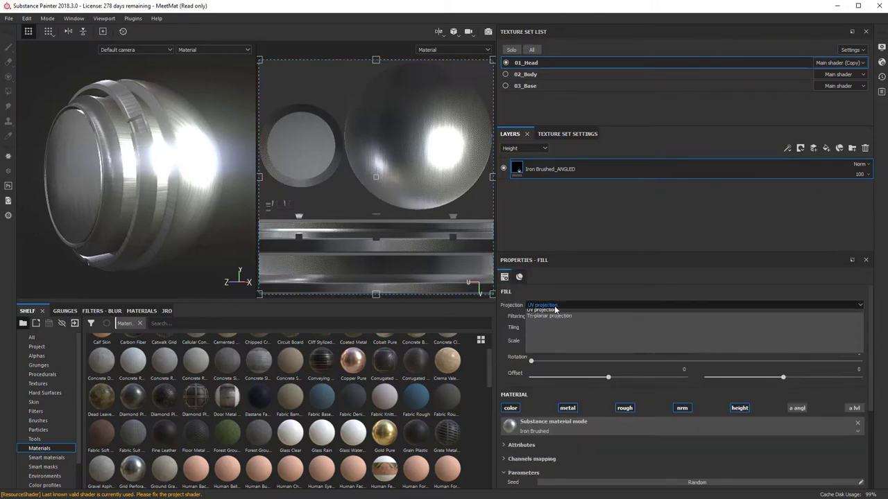
{"action": "left_click", "coordinate": [552, 323]}
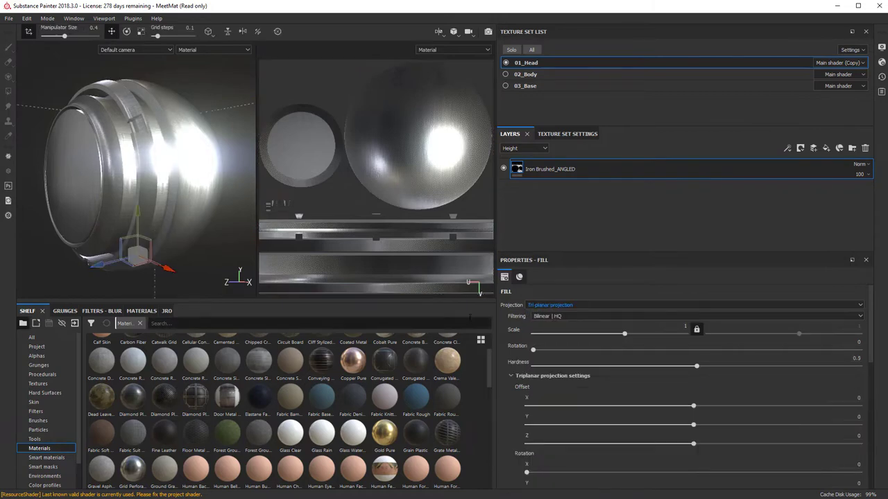
{"action": "left_click_drag", "start_coordinate": [118, 184], "coordinate": [153, 194], "text": "alt"}
{"action": "right_click_drag", "start_coordinate": [155, 194], "coordinate": [143, 186], "text": "shift"}
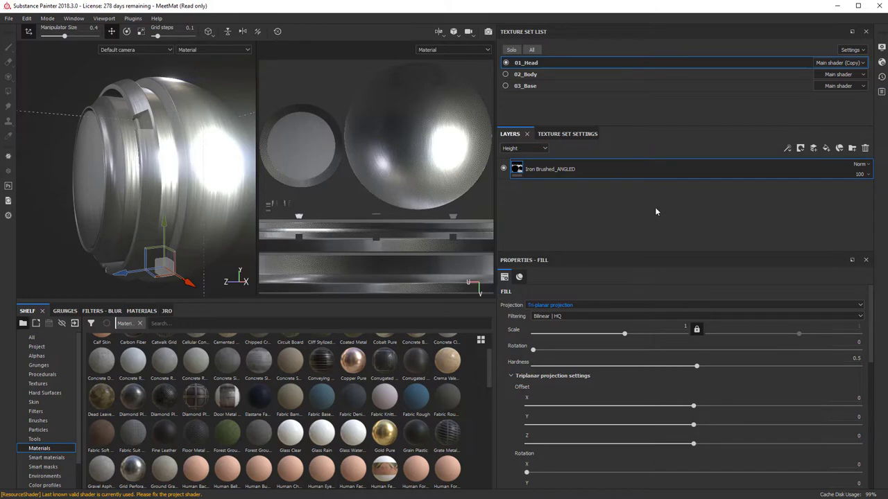
Examine which shader the 01_Head texture set uses and which channels its texture set settings contain.
{"action": "left_click", "coordinate": [842, 64]}
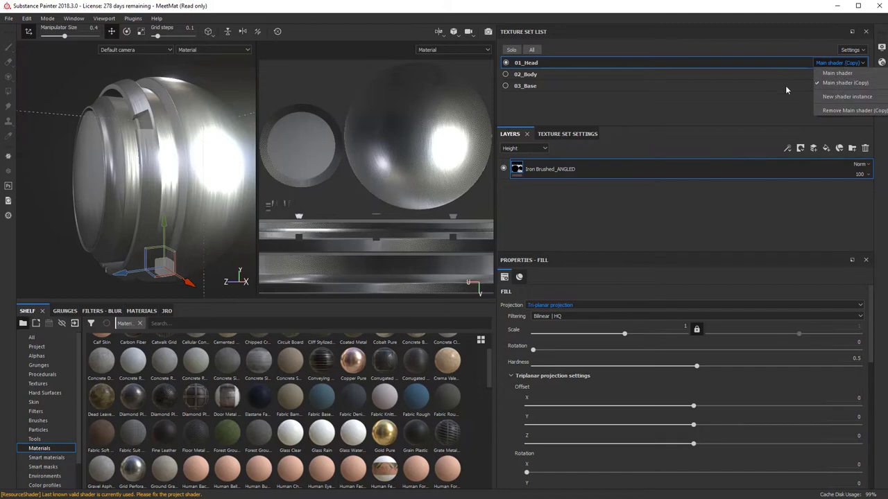
{"action": "left_click", "coordinate": [844, 83]}
{"action": "left_click", "coordinate": [881, 62]}
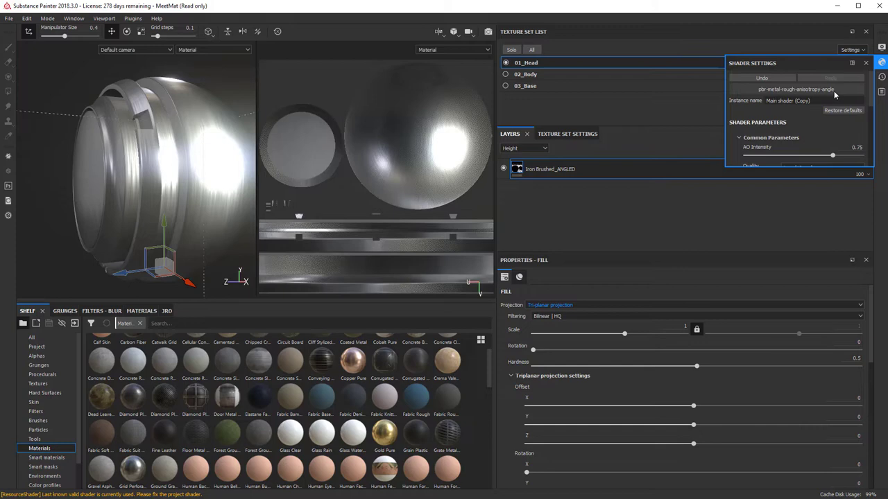
{"action": "left_click", "coordinate": [835, 93]}
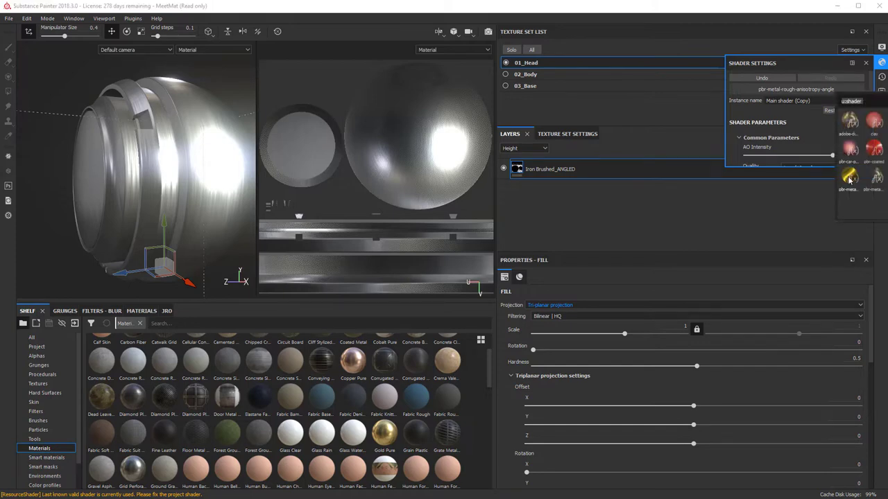
{"action": "left_click", "coordinate": [660, 92]}
{"action": "left_click", "coordinate": [563, 134]}
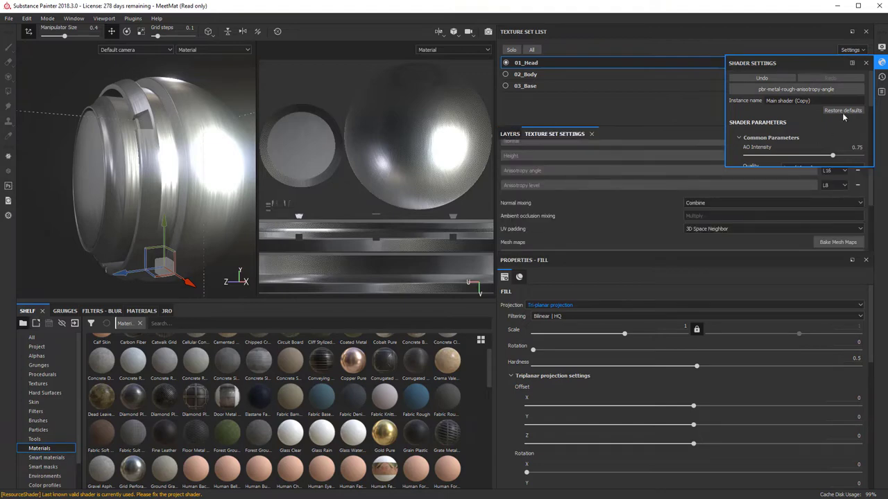
{"action": "left_click", "coordinate": [865, 62]}
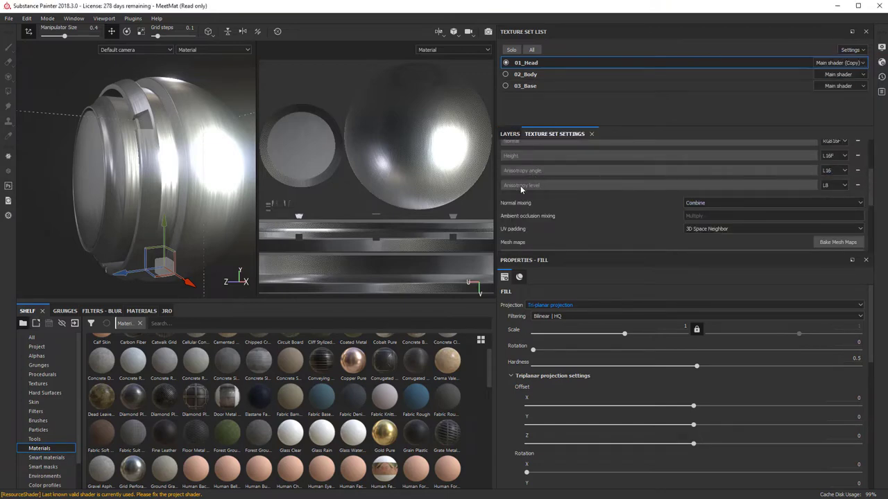
{"action": "scroll", "coordinate": [864, 173], "scroll_direction": "up", "scroll_amount": 3}
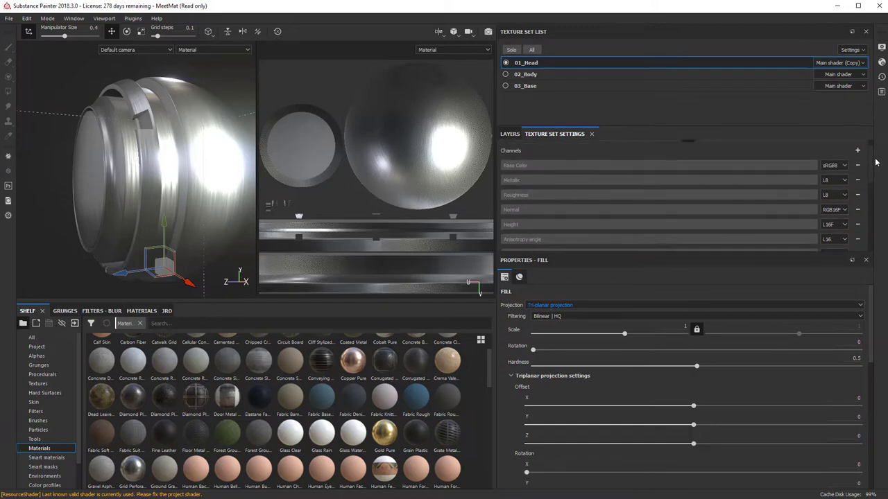
{"action": "scroll", "coordinate": [867, 170], "scroll_direction": "down", "scroll_amount": 3}
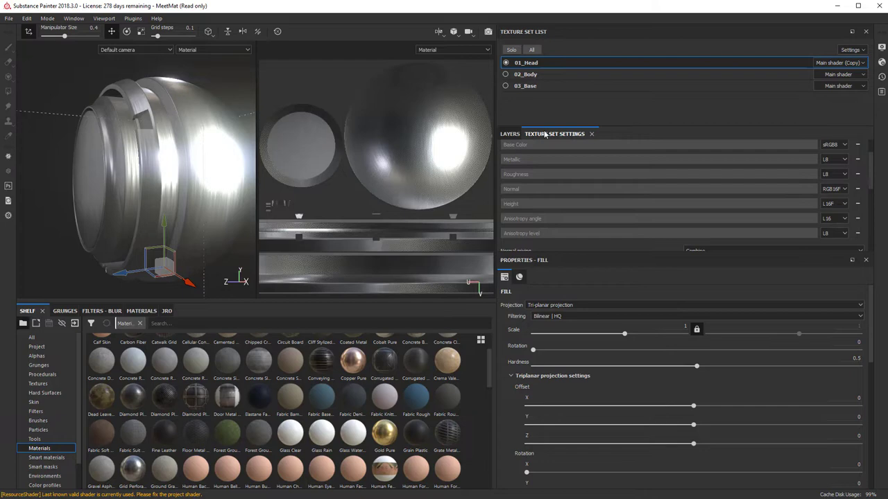
Enable the anisotropy level channel on the Iron Brushed_ANGLED fill layer's material.
{"action": "left_click", "coordinate": [510, 134]}
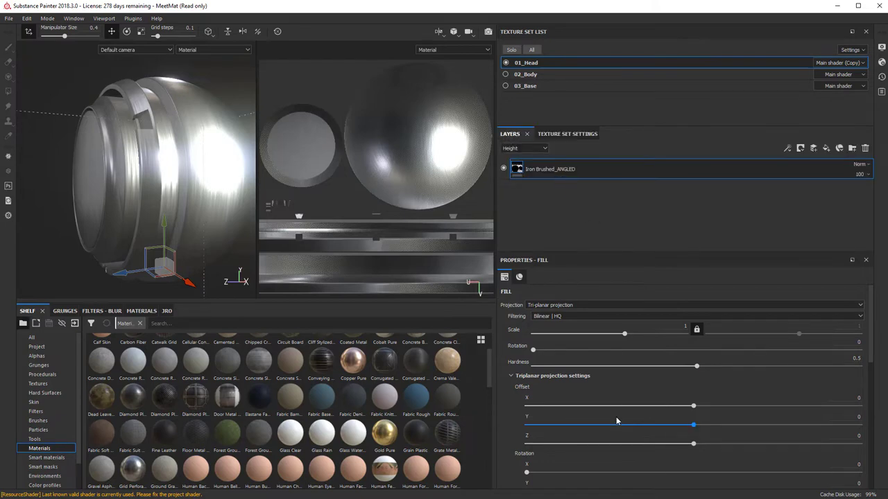
{"action": "scroll", "coordinate": [614, 416], "scroll_direction": "down", "scroll_amount": 8}
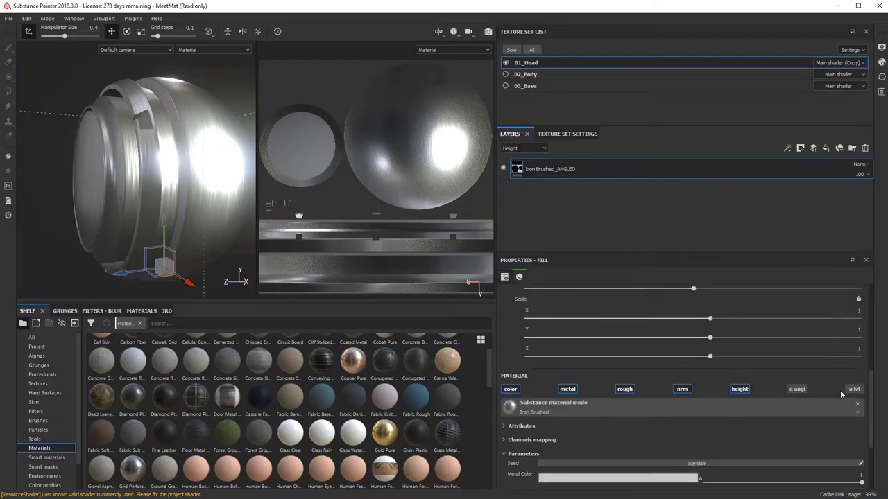
{"action": "scroll", "coordinate": [867, 395], "scroll_direction": "down", "scroll_amount": 2}
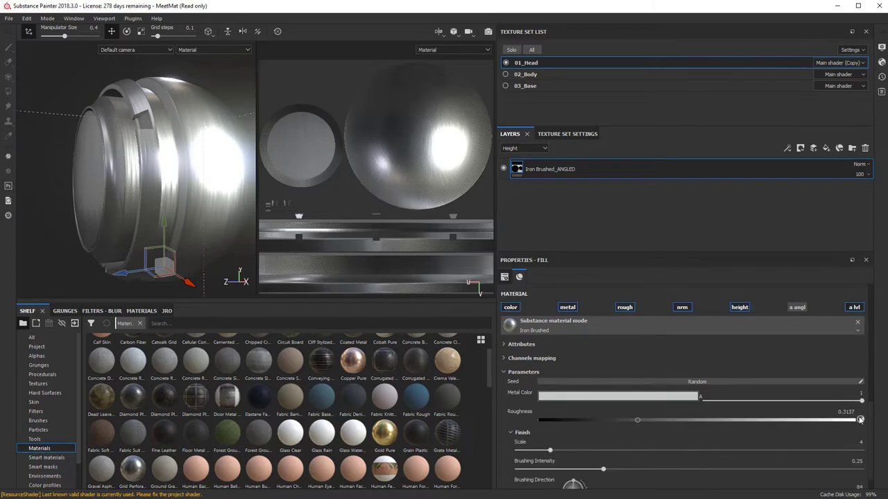
Examine the Iron Brushed material's parameters, channels mapping and attributes for anisotropy controls.
{"action": "scroll", "coordinate": [701, 431], "scroll_direction": "up", "scroll_amount": 3}
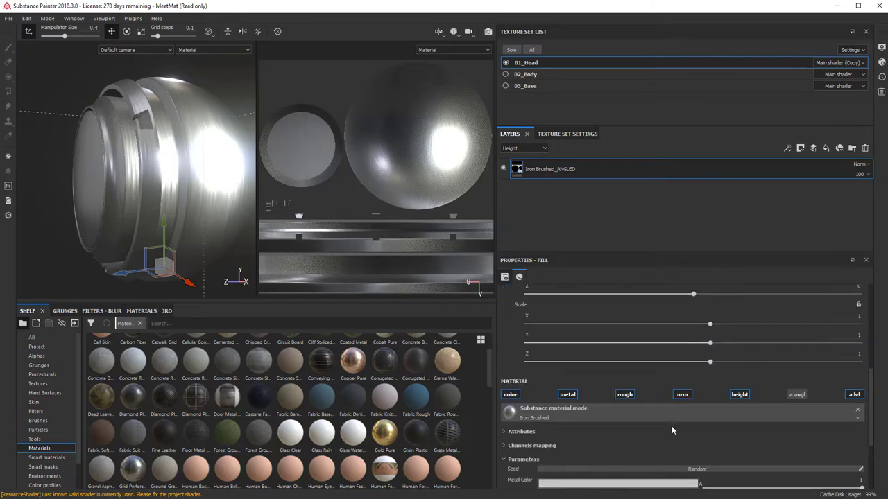
{"action": "scroll", "coordinate": [597, 420], "scroll_direction": "down", "scroll_amount": 2}
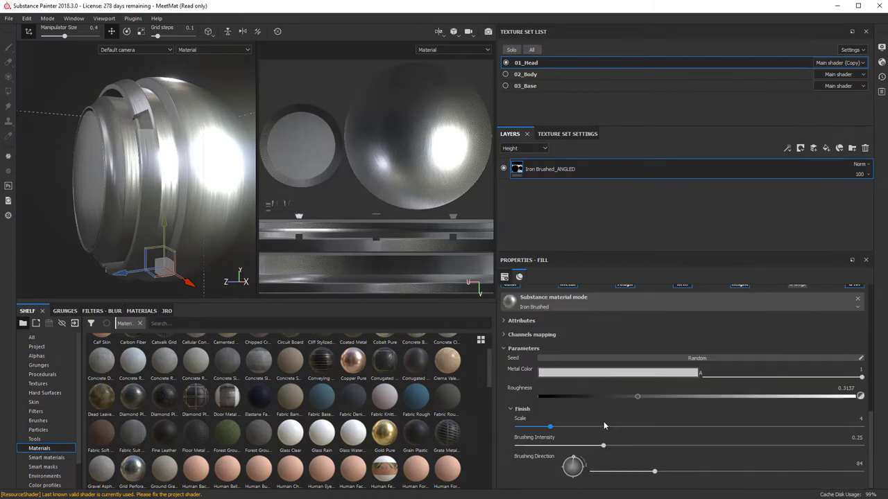
{"action": "left_click", "coordinate": [504, 348]}
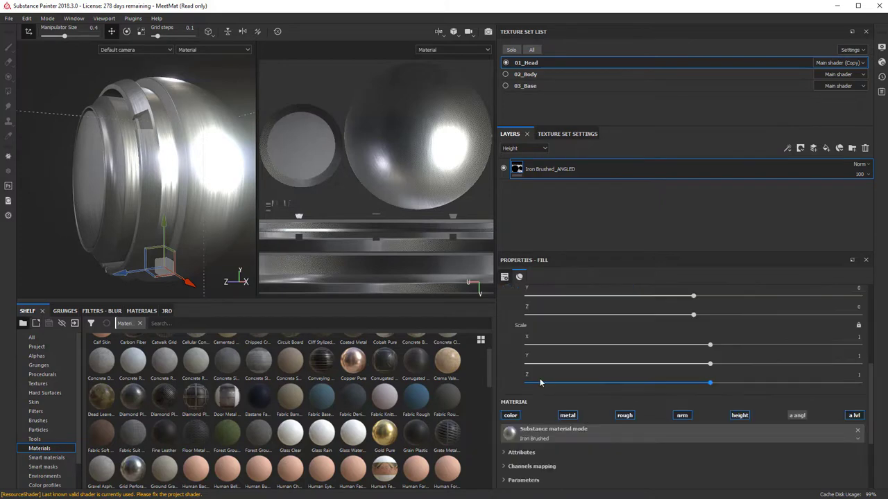
{"action": "left_click", "coordinate": [504, 397]}
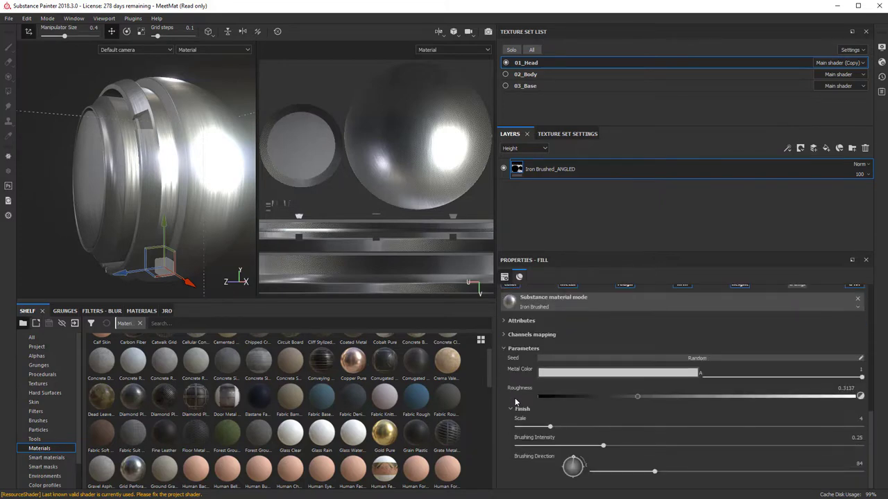
{"action": "left_click", "coordinate": [504, 335]}
{"action": "left_click", "coordinate": [505, 321]}
{"action": "scroll", "coordinate": [548, 389], "scroll_direction": "down", "scroll_amount": 3}
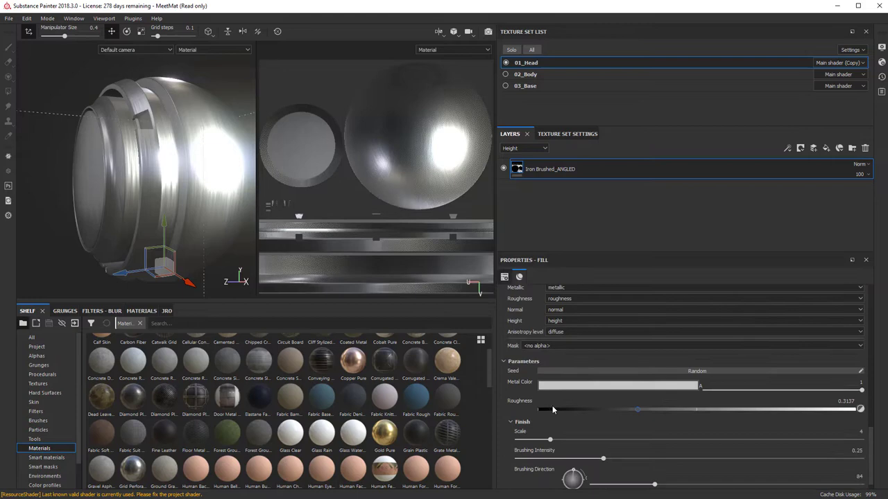
{"action": "scroll", "coordinate": [548, 375], "scroll_direction": "up", "scroll_amount": 5}
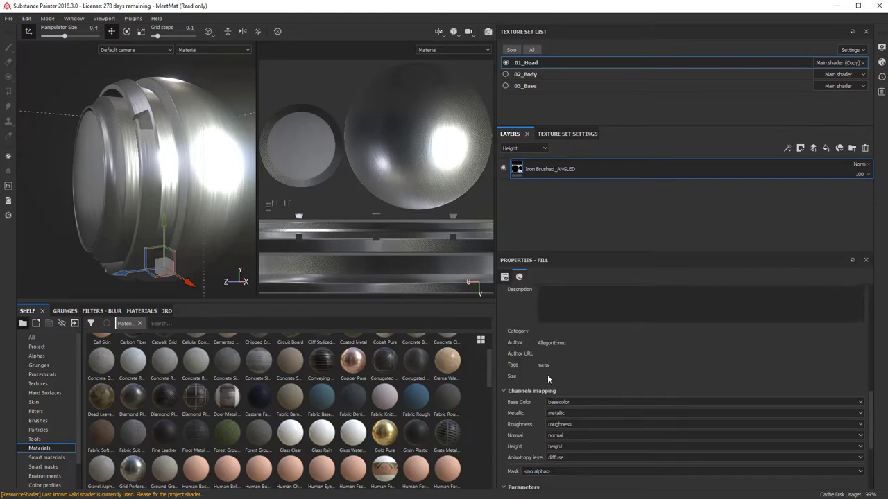
{"action": "left_click", "coordinate": [511, 393]}
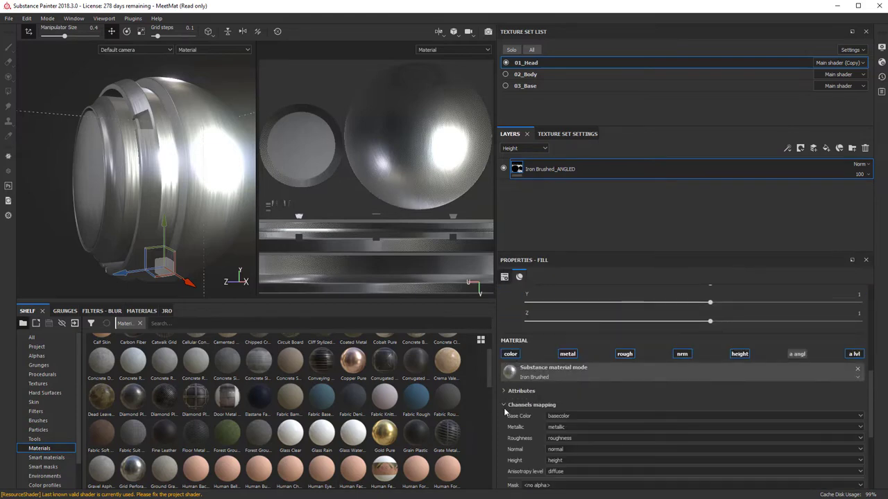
{"action": "left_click", "coordinate": [505, 409]}
{"action": "left_click", "coordinate": [506, 420]}
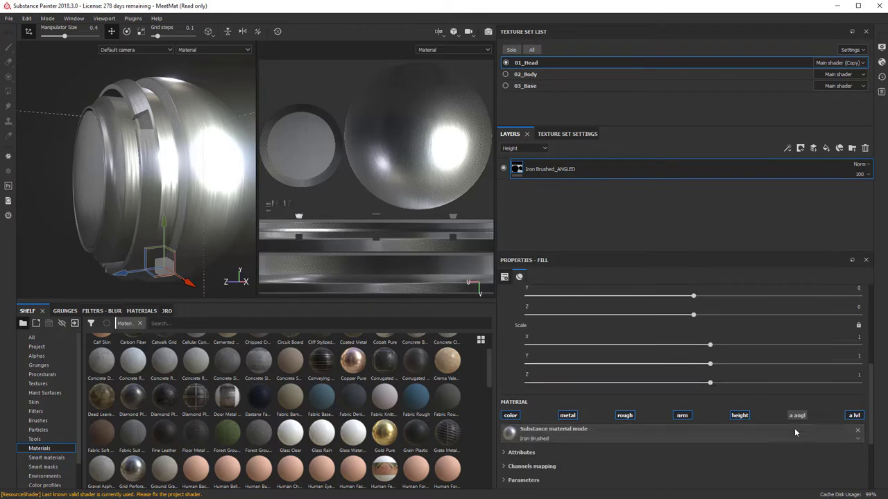
Add a fill layer above Iron Brushed_ANGLED and name it Adding_A_Level.
{"action": "left_click", "coordinate": [820, 150]}
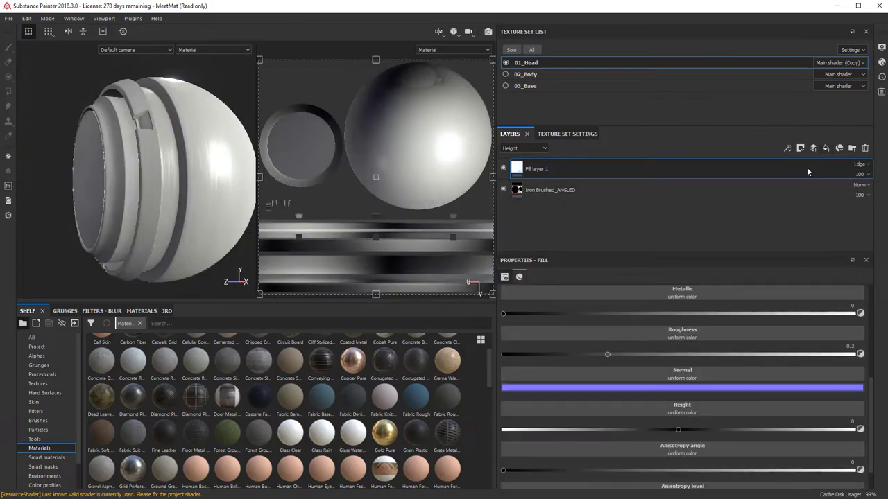
{"action": "double_click", "coordinate": [535, 170]}
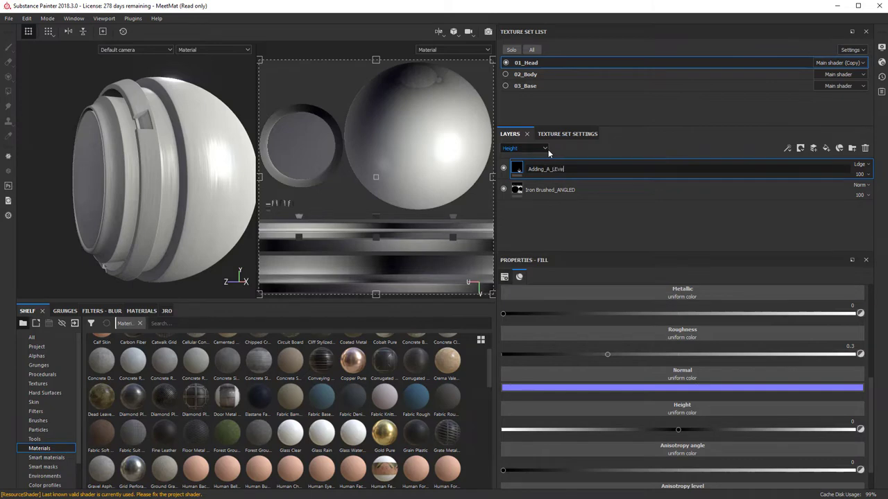
{"action": "type", "text": "Adding_A_Level"}
{"action": "key", "text": "Return"}
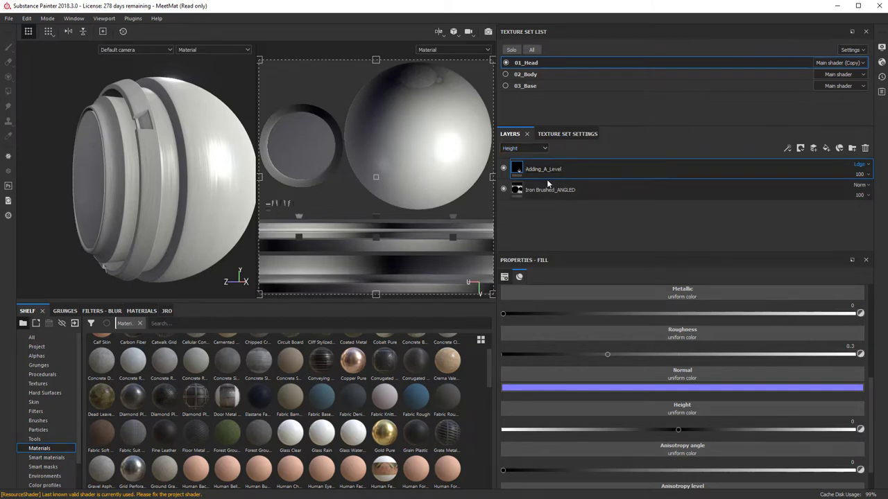
Disable the color, metal, rough, nrm and height channels on Adding_A_Level, keeping only anisotropy angle and level.
{"action": "scroll", "coordinate": [613, 397], "scroll_direction": "up", "scroll_amount": 3}
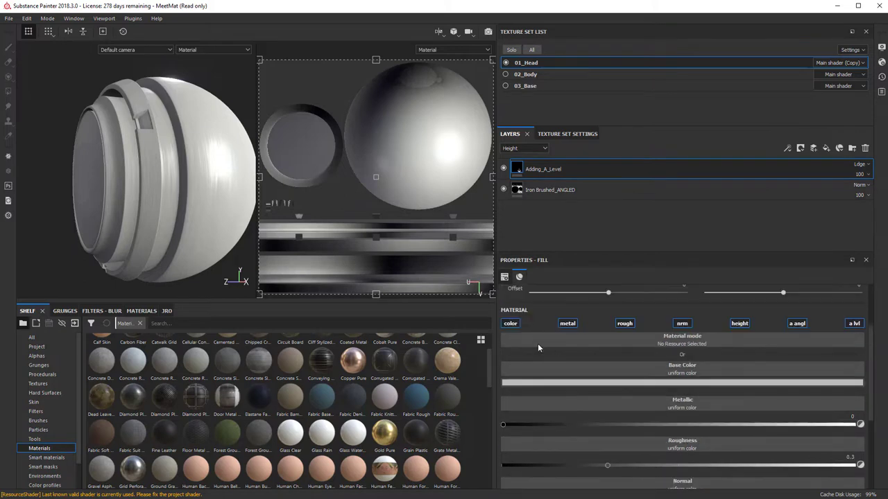
{"action": "left_click", "coordinate": [509, 323]}
{"action": "left_click", "coordinate": [568, 323]}
{"action": "left_click", "coordinate": [624, 323]}
{"action": "left_click", "coordinate": [682, 323]}
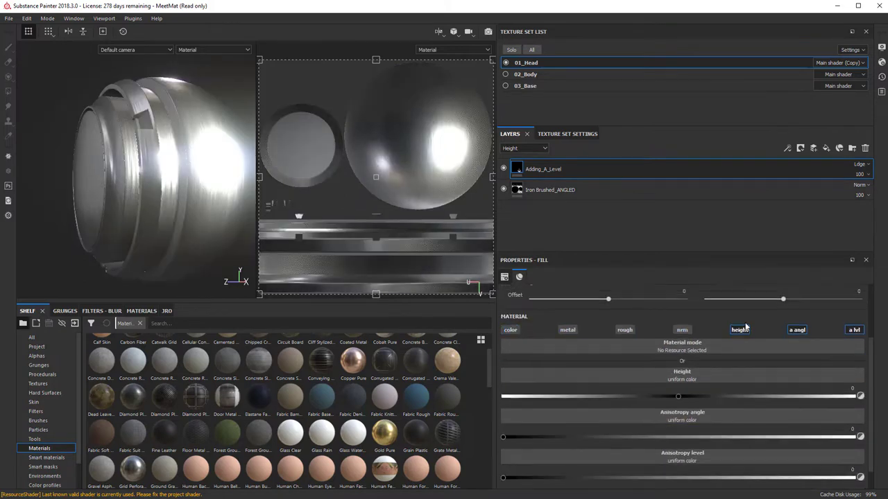
{"action": "left_click", "coordinate": [739, 323]}
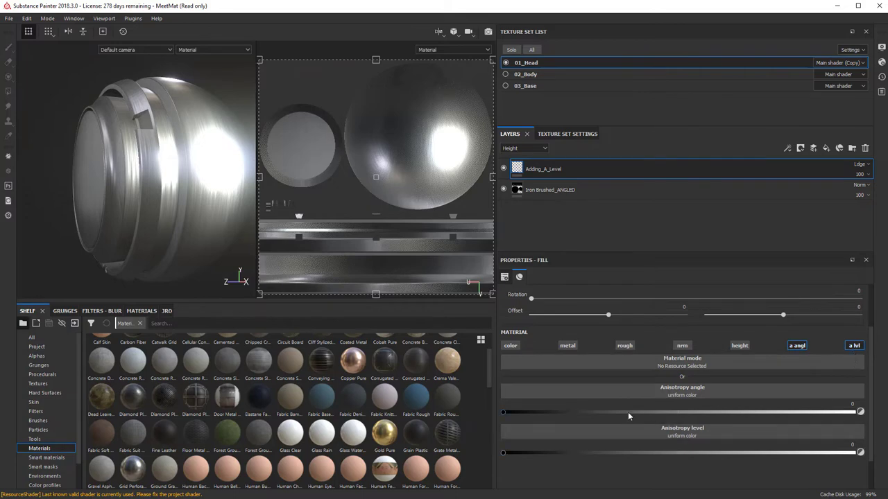
Set the Adding_A_Level layer's anisotropy level to 0.9137 and its anisotropy angle to 0.
{"action": "left_click_drag", "start_coordinate": [615, 413], "coordinate": [832, 414]}
{"action": "mouse_move", "coordinate": [828, 417]}
{"action": "left_mouse_down"}
{"action": "mouse_move", "coordinate": [810, 418]}
{"action": "mouse_move", "coordinate": [827, 421]}
{"action": "left_mouse_up"}
{"action": "left_click_drag", "start_coordinate": [504, 452], "coordinate": [791, 452]}
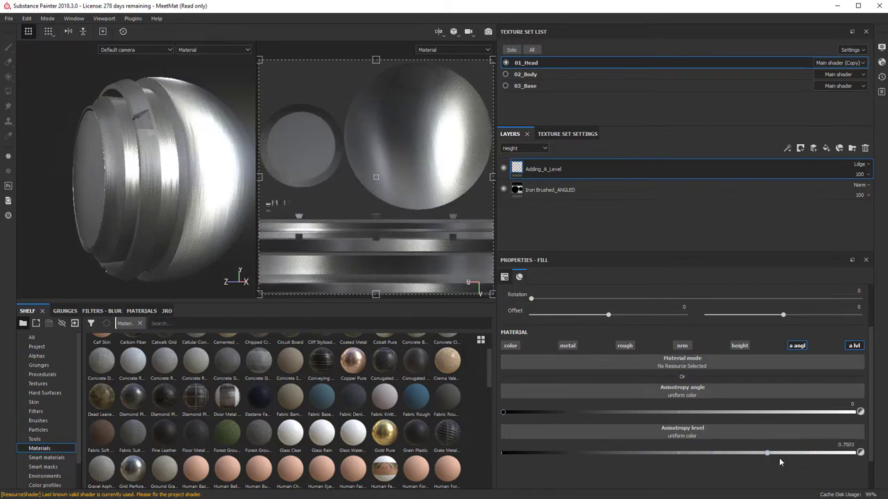
{"action": "left_click", "coordinate": [820, 454]}
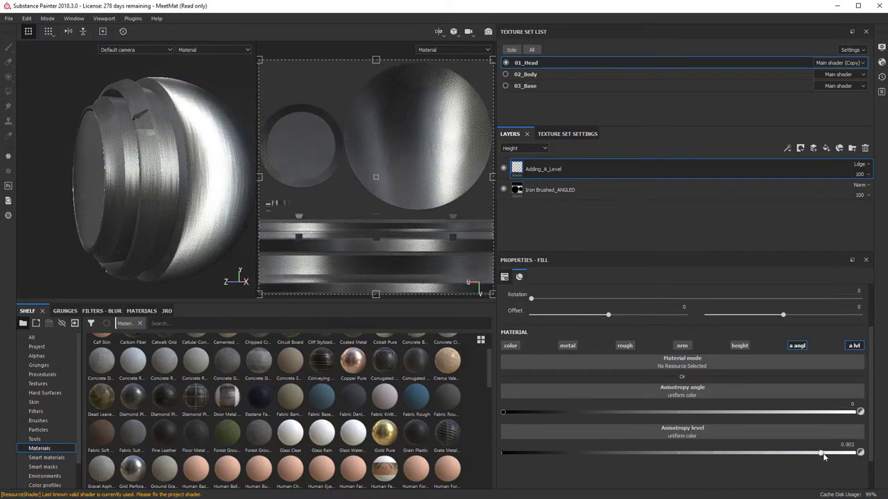
{"action": "left_click_drag", "start_coordinate": [823, 453], "coordinate": [866, 456]}
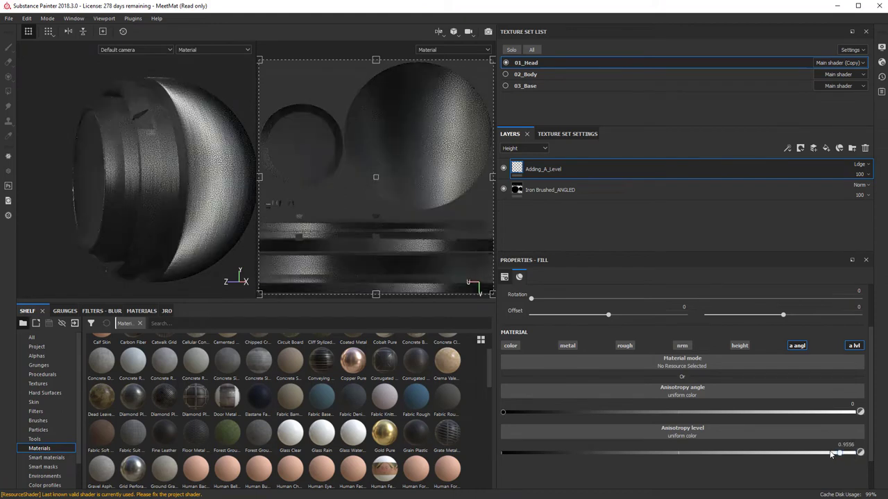
{"action": "left_click", "coordinate": [827, 454]}
{"action": "left_click", "coordinate": [824, 453]}
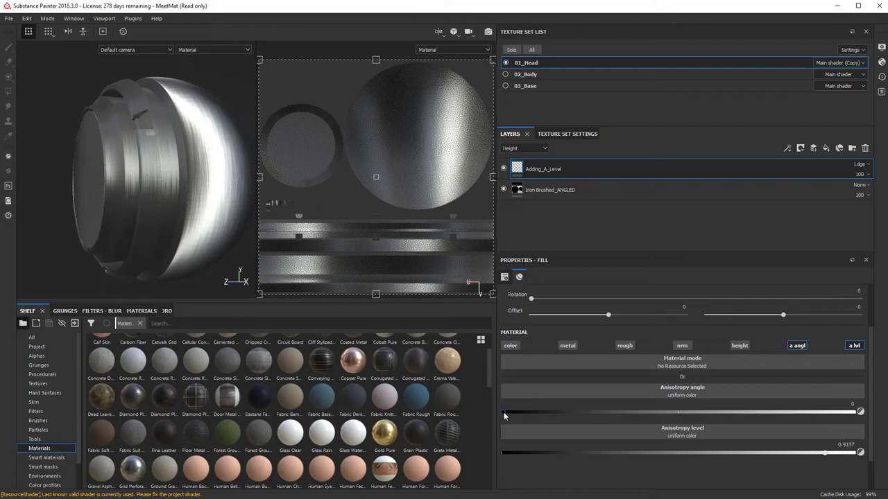
{"action": "mouse_move", "coordinate": [504, 412]}
{"action": "left_mouse_down"}
{"action": "mouse_move", "coordinate": [590, 418]}
{"action": "mouse_move", "coordinate": [502, 429]}
{"action": "mouse_move", "coordinate": [578, 435]}
{"action": "mouse_move", "coordinate": [501, 428]}
{"action": "mouse_move", "coordinate": [568, 435]}
{"action": "mouse_move", "coordinate": [495, 417]}
{"action": "left_mouse_up"}
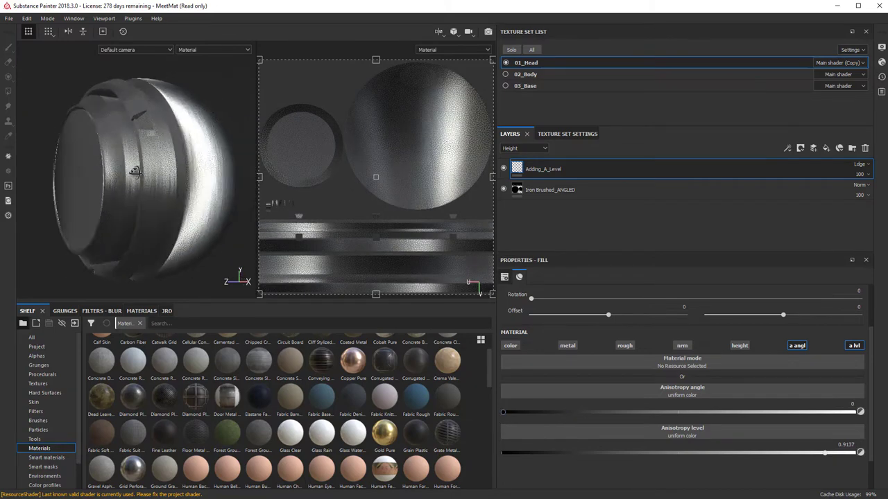
Rotate the UV projection of the Adding_A_Level fill slightly, to 0.0723.
{"action": "left_click_drag", "start_coordinate": [136, 171], "coordinate": [145, 208], "text": "alt"}
{"action": "right_click_drag", "start_coordinate": [145, 208], "coordinate": [174, 230], "text": "alt"}
{"action": "mouse_move", "coordinate": [174, 229]}
{"action": "left_mouse_down", "text": "alt"}
{"action": "mouse_move", "coordinate": [179, 189]}
{"action": "mouse_move", "coordinate": [159, 174]}
{"action": "mouse_move", "coordinate": [144, 191]}
{"action": "left_mouse_up", "text": "alt"}
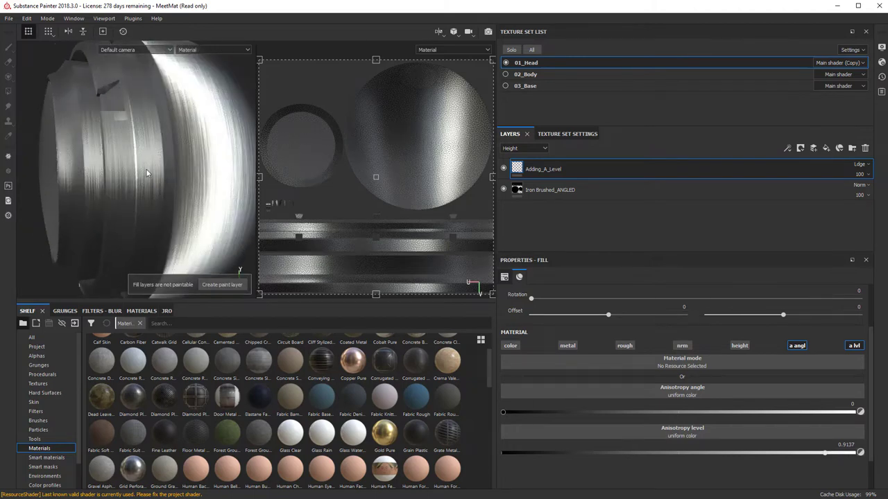
{"action": "scroll", "coordinate": [363, 190], "scroll_direction": "down", "scroll_amount": 2}
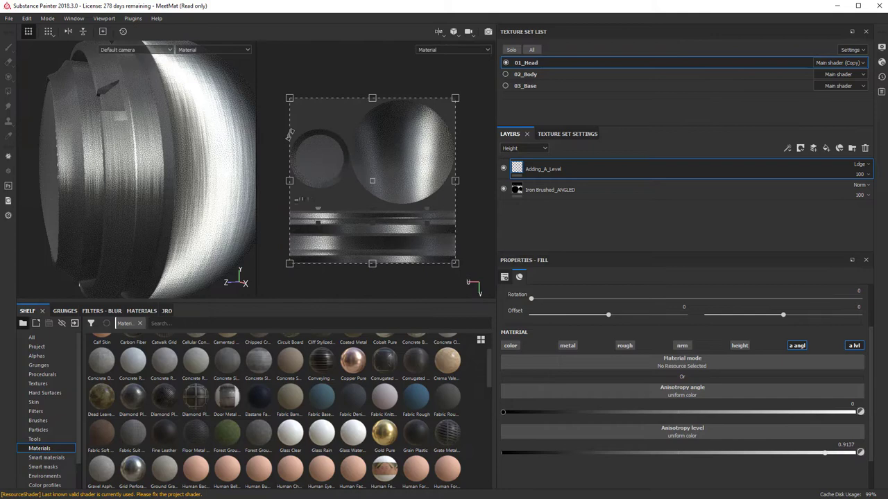
{"action": "left_click_drag", "start_coordinate": [290, 167], "coordinate": [290, 167]}
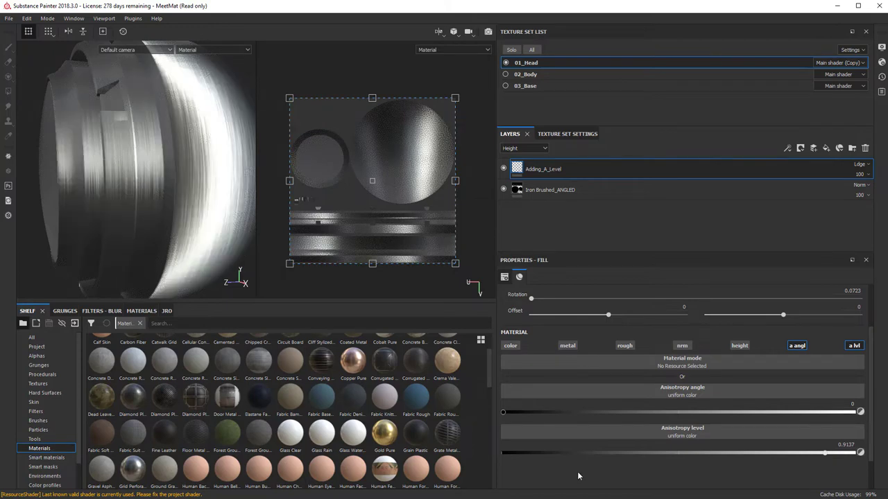
Try tri-planar projection on the Adding_A_Level fill and switch it back to UV projection.
{"action": "scroll", "coordinate": [578, 477], "scroll_direction": "up", "scroll_amount": 2}
{"action": "left_click", "coordinate": [552, 306]}
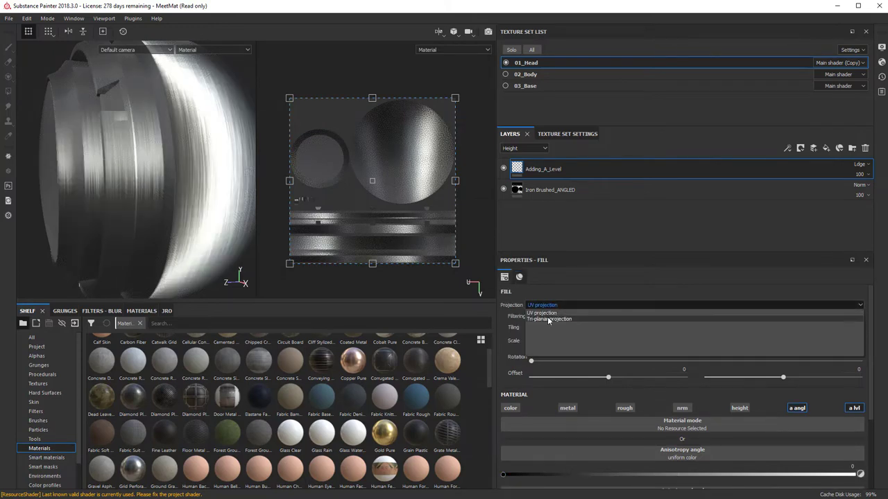
{"action": "left_click", "coordinate": [547, 319]}
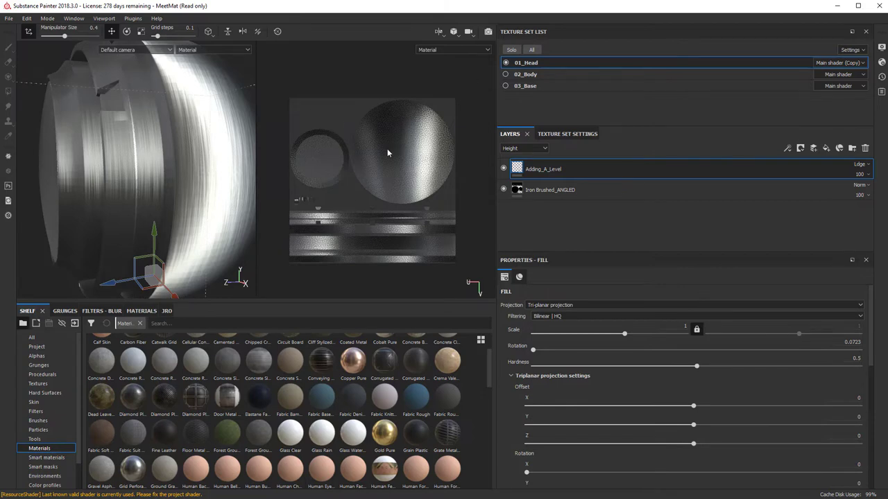
{"action": "left_click", "coordinate": [555, 305]}
{"action": "left_click", "coordinate": [565, 311]}
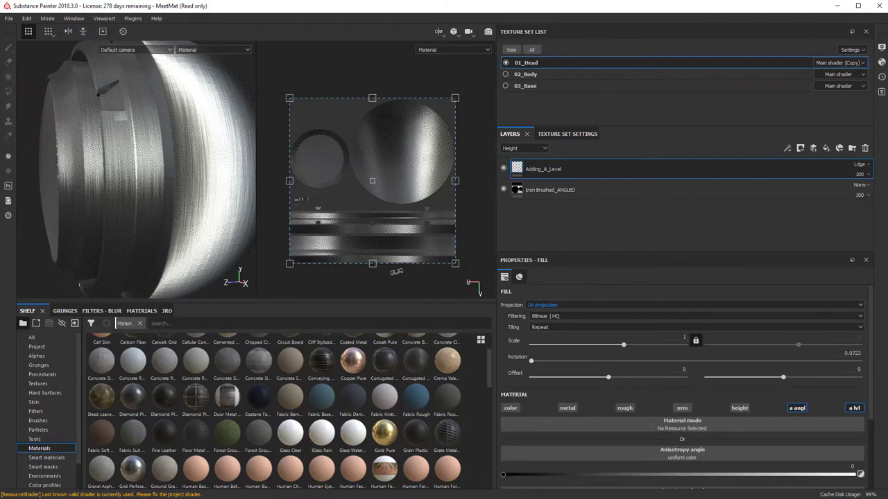
Examine the anisotropic reflection on the head model from several angles and distances.
{"action": "scroll", "coordinate": [557, 424], "scroll_direction": "down", "scroll_amount": 3}
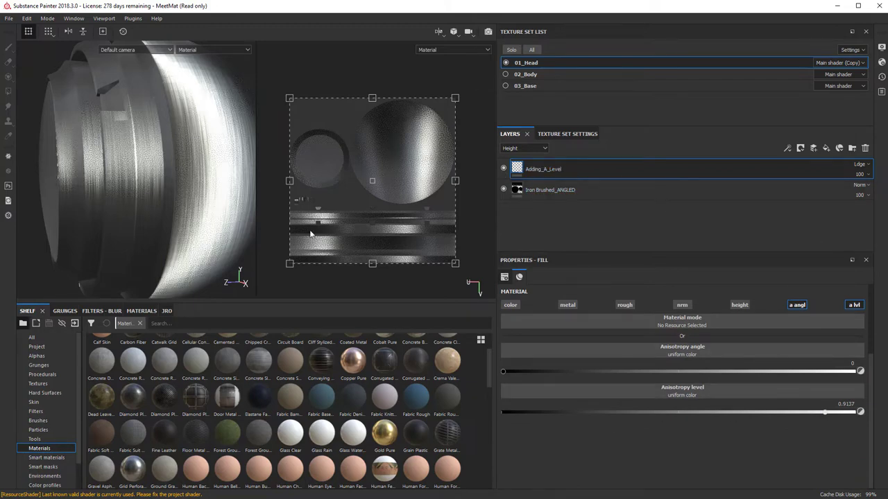
{"action": "left_click_drag", "start_coordinate": [199, 217], "coordinate": [163, 222], "text": "alt"}
{"action": "right_click_drag", "start_coordinate": [163, 222], "coordinate": [123, 228], "text": "alt"}
{"action": "left_click_drag", "start_coordinate": [123, 228], "coordinate": [99, 198], "text": "alt"}
{"action": "right_click_drag", "start_coordinate": [98, 198], "coordinate": [124, 200], "text": "alt"}
{"action": "left_click_drag", "start_coordinate": [124, 200], "coordinate": [144, 198], "text": "alt"}
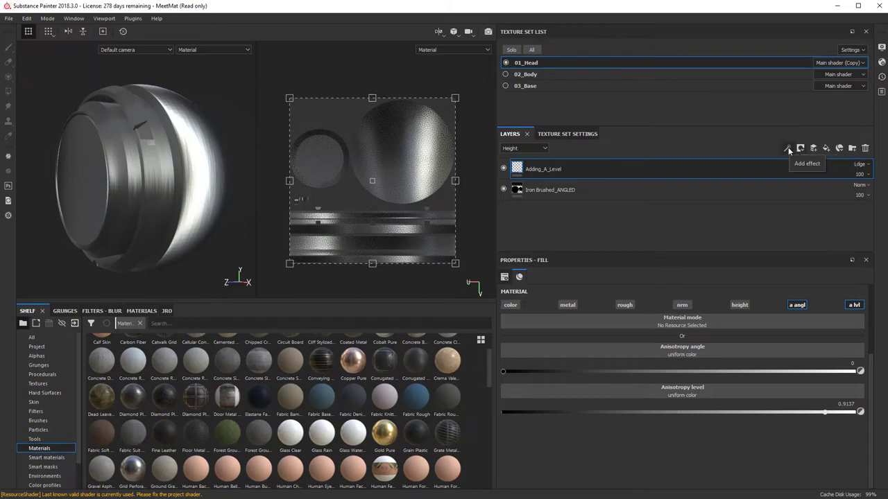
Add a fill layer above Adding_A_Level and disable every channel on it except anisotropy angle.
{"action": "left_click", "coordinate": [826, 149]}
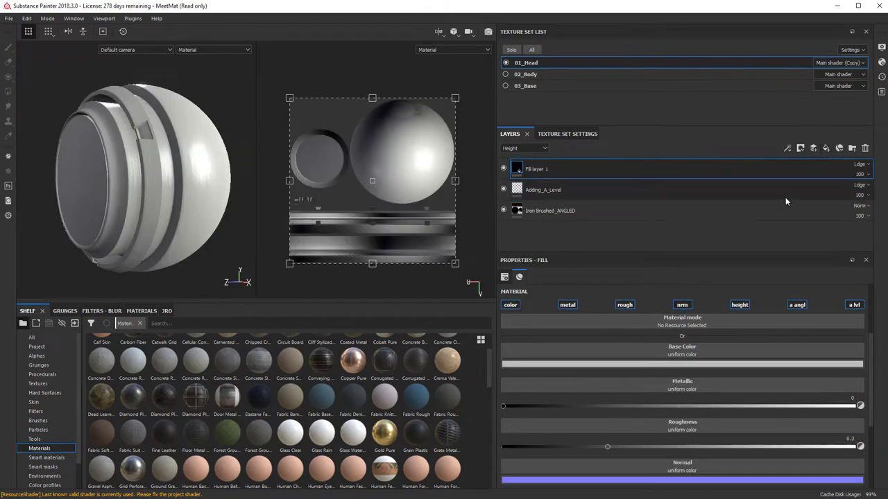
{"action": "left_click", "coordinate": [567, 305]}
{"action": "left_click", "coordinate": [625, 305]}
{"action": "left_click", "coordinate": [510, 304]}
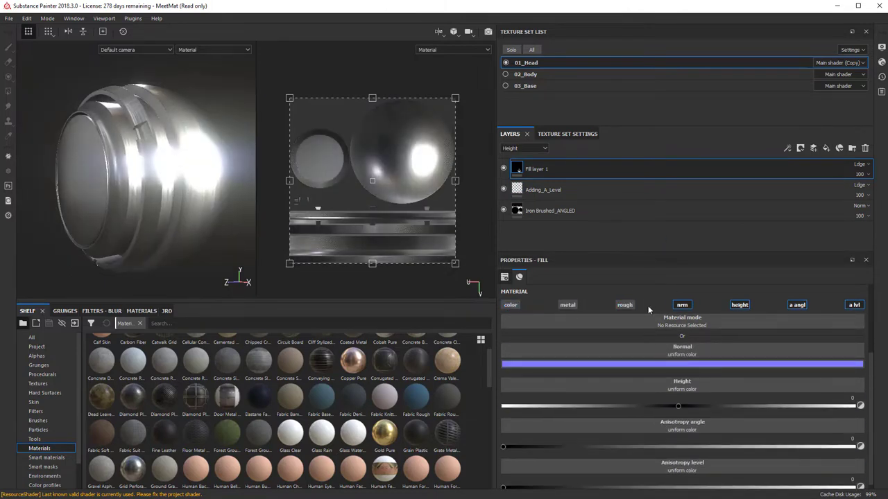
{"action": "left_click", "coordinate": [682, 305]}
{"action": "left_click", "coordinate": [739, 334]}
{"action": "left_click", "coordinate": [854, 346]}
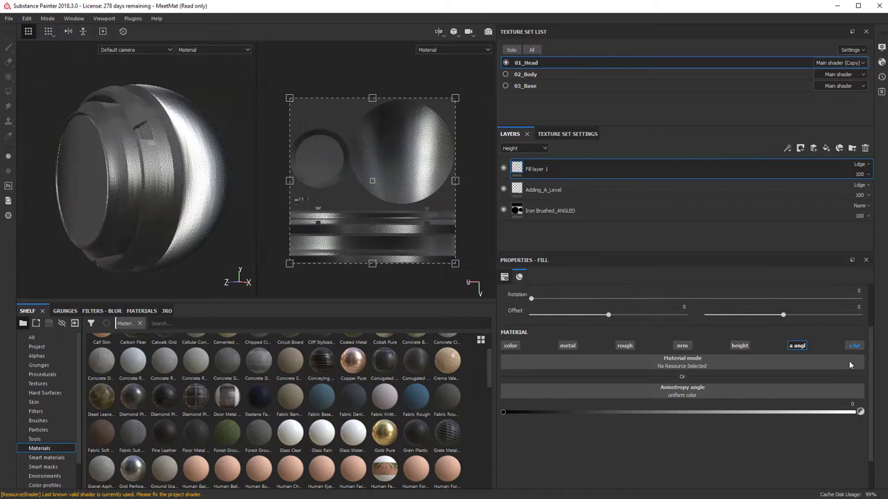
Set the new fill layer's anisotropy angle to 0.2876, checking the reflection on the head.
{"action": "mouse_move", "coordinate": [511, 412]}
{"action": "left_mouse_down"}
{"action": "mouse_move", "coordinate": [571, 416]}
{"action": "mouse_move", "coordinate": [493, 417]}
{"action": "left_mouse_up"}
{"action": "left_click_drag", "start_coordinate": [506, 411], "coordinate": [588, 428]}
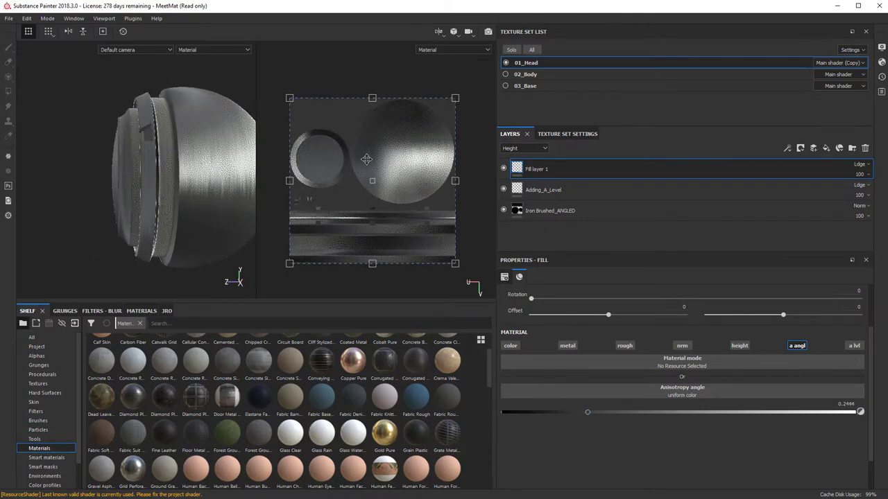
{"action": "left_click_drag", "start_coordinate": [588, 413], "coordinate": [591, 415]}
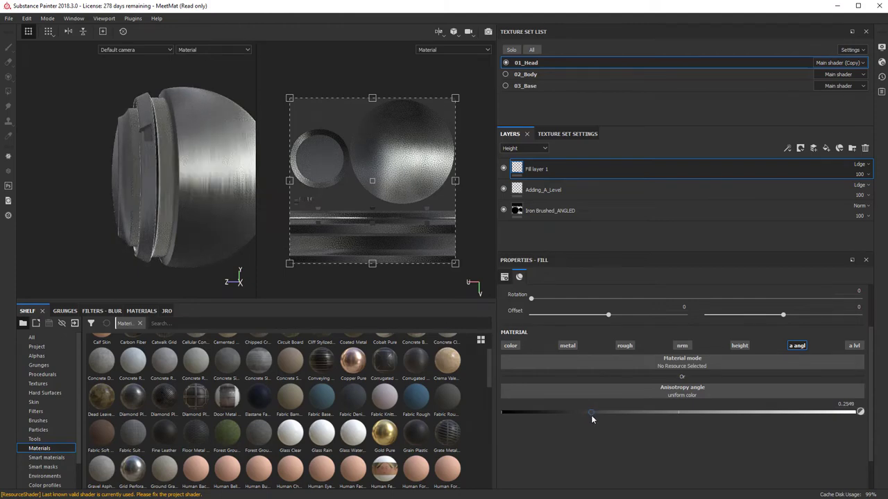
{"action": "left_click_drag", "start_coordinate": [201, 242], "coordinate": [157, 234], "text": "alt"}
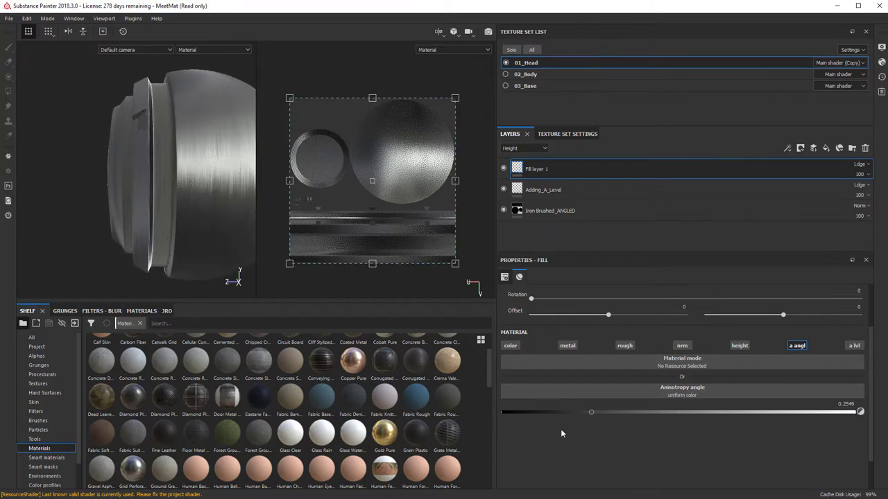
{"action": "left_click_drag", "start_coordinate": [591, 413], "coordinate": [603, 414]}
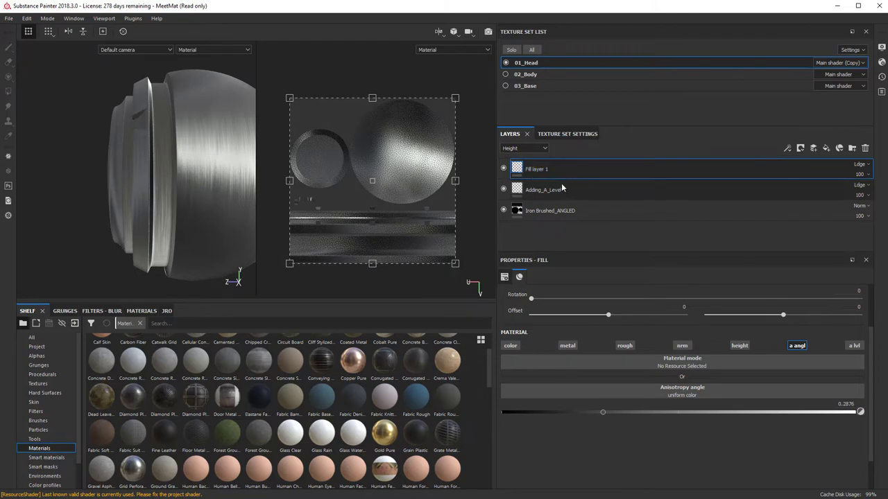
Rename the new fill layer as Angle_90_Degrees and add a black mask to it.
{"action": "double_click", "coordinate": [532, 170]}
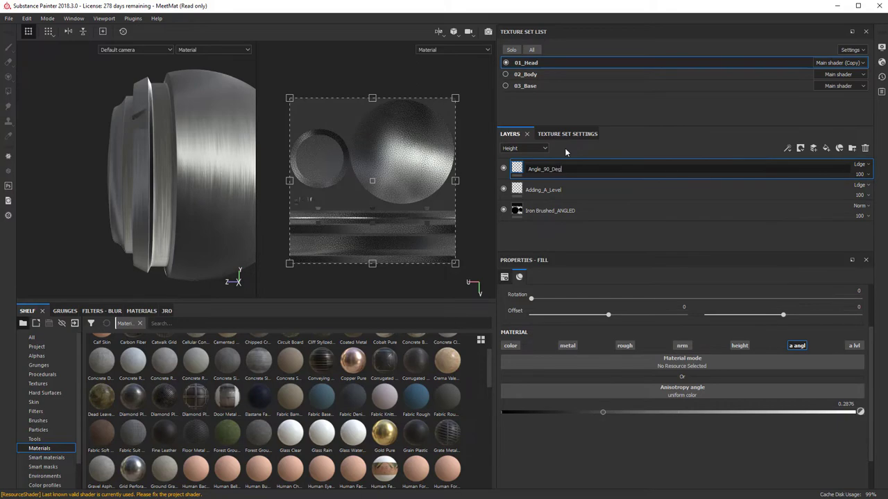
{"action": "type", "text": "Angle_90_Degrees"}
{"action": "key", "text": "Return"}
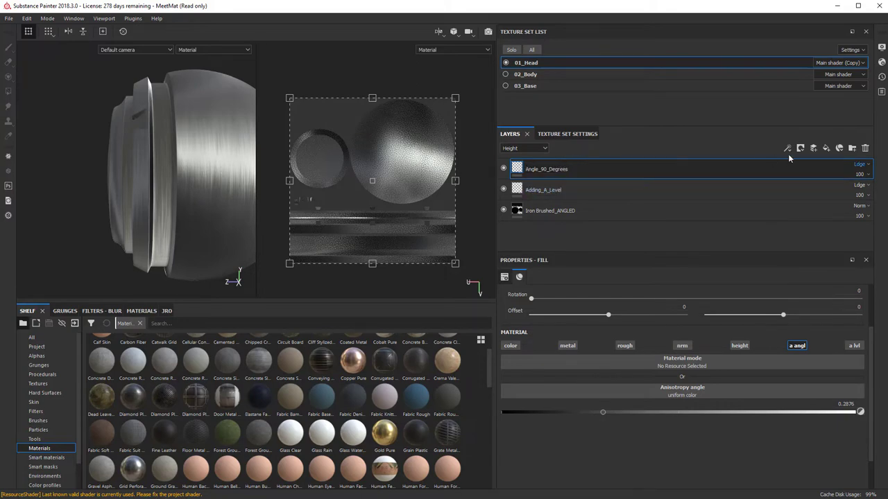
{"action": "left_click", "coordinate": [805, 148]}
{"action": "left_click", "coordinate": [818, 171]}
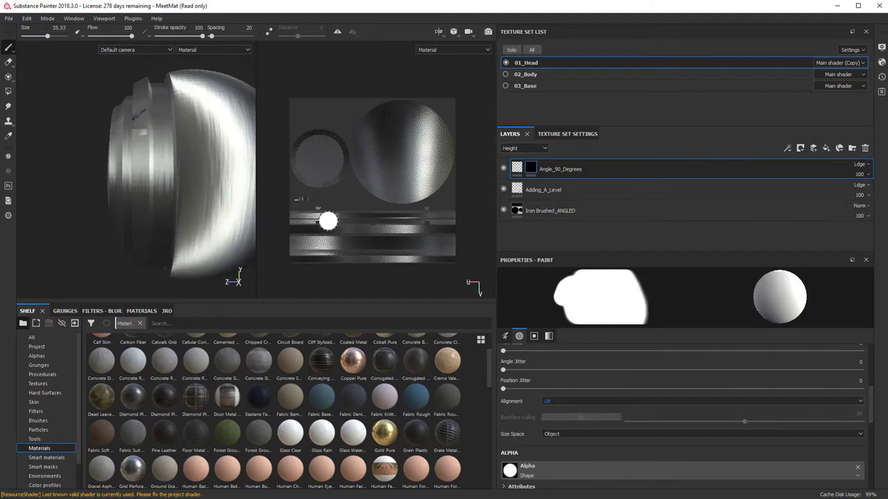
Paint the Angle_90_Degrees mask white over the horizontal UV strips below the circular islands.
{"action": "scroll", "coordinate": [561, 405], "scroll_direction": "down", "scroll_amount": 1}
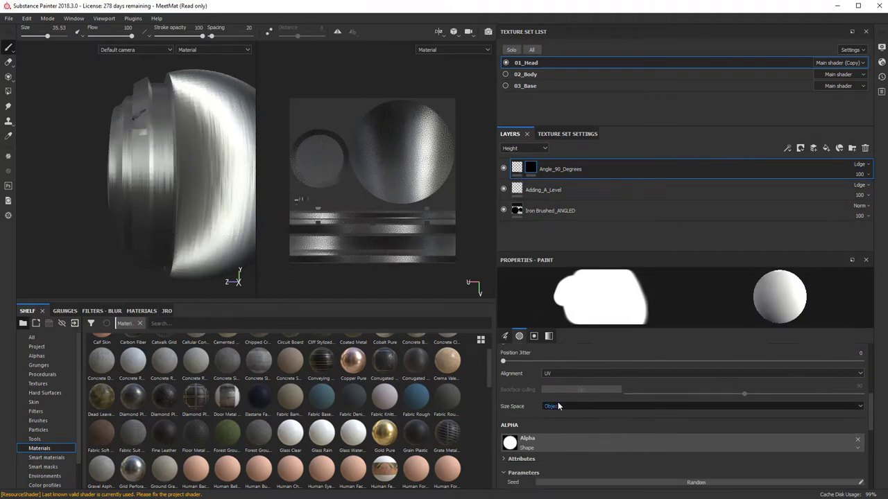
{"action": "scroll", "coordinate": [527, 415], "scroll_direction": "up", "scroll_amount": 1}
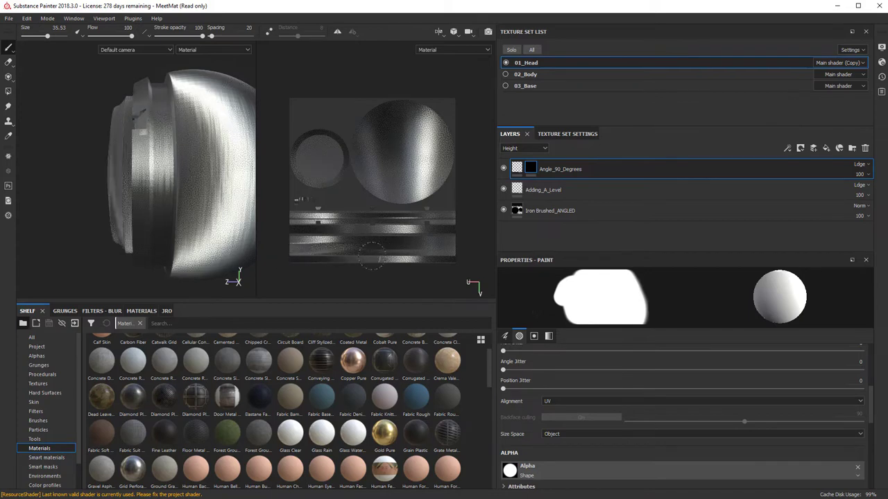
{"action": "mouse_move", "coordinate": [446, 236]}
{"action": "left_mouse_down"}
{"action": "mouse_move", "coordinate": [305, 223]}
{"action": "mouse_move", "coordinate": [410, 222]}
{"action": "left_mouse_up"}
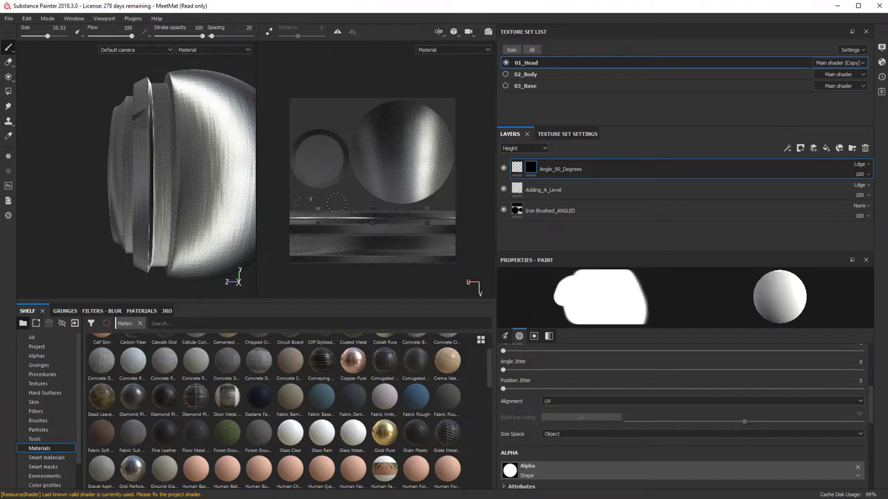
{"action": "key", "text": "x"}
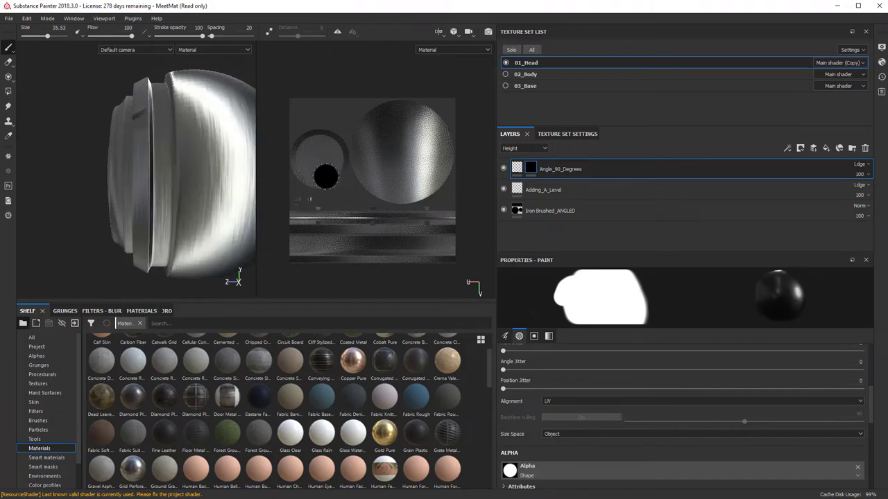
{"action": "key", "text": "x"}
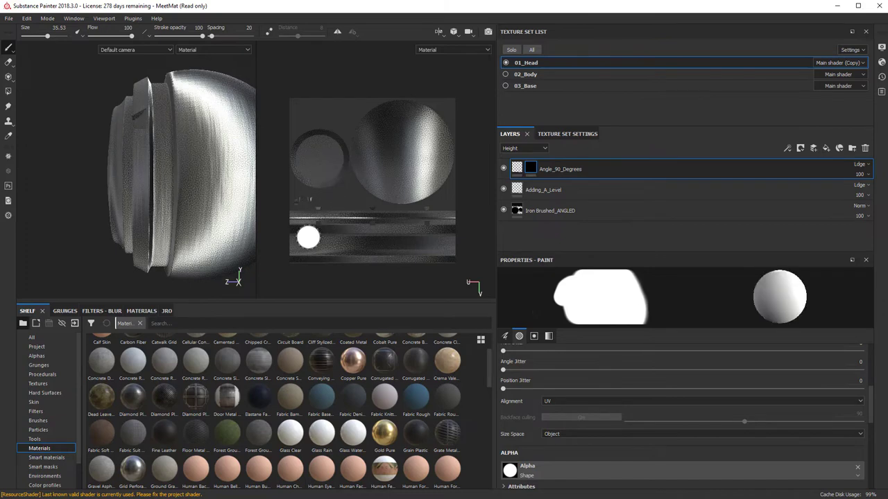
Examine the masked anisotropy angle on the head while rotating the model and the environment lighting.
{"action": "left_click_drag", "start_coordinate": [157, 248], "coordinate": [199, 248], "text": "alt"}
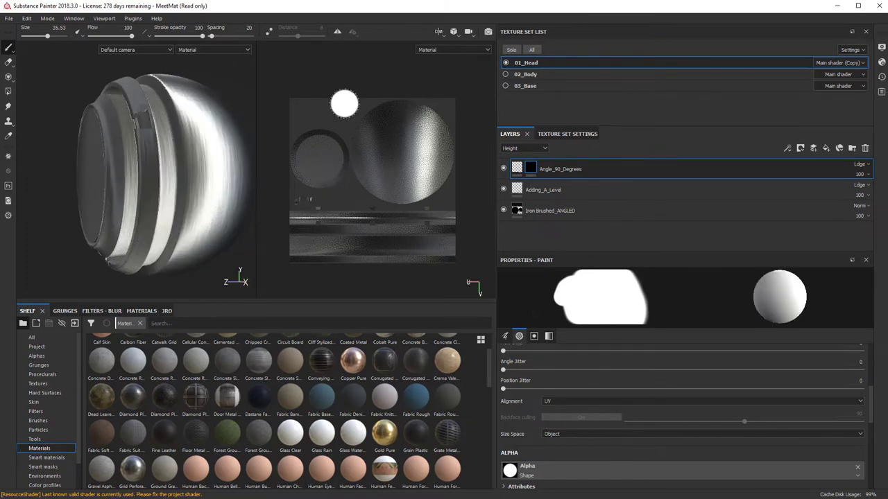
{"action": "mouse_move", "coordinate": [207, 272]}
{"action": "right_mouse_down", "text": "shift"}
{"action": "mouse_move", "coordinate": [224, 274]}
{"action": "mouse_move", "coordinate": [175, 286]}
{"action": "right_mouse_up", "text": "shift"}
{"action": "left_click_drag", "start_coordinate": [167, 264], "coordinate": [178, 255], "text": "alt"}
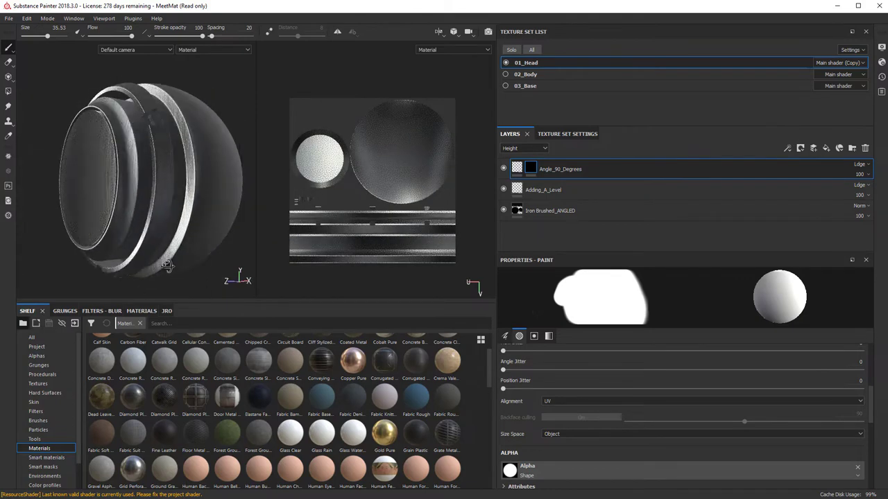
{"action": "right_click_drag", "start_coordinate": [173, 254], "coordinate": [124, 245], "text": "alt"}
{"action": "middle_click_drag", "start_coordinate": [123, 243], "coordinate": [122, 223], "text": "alt"}
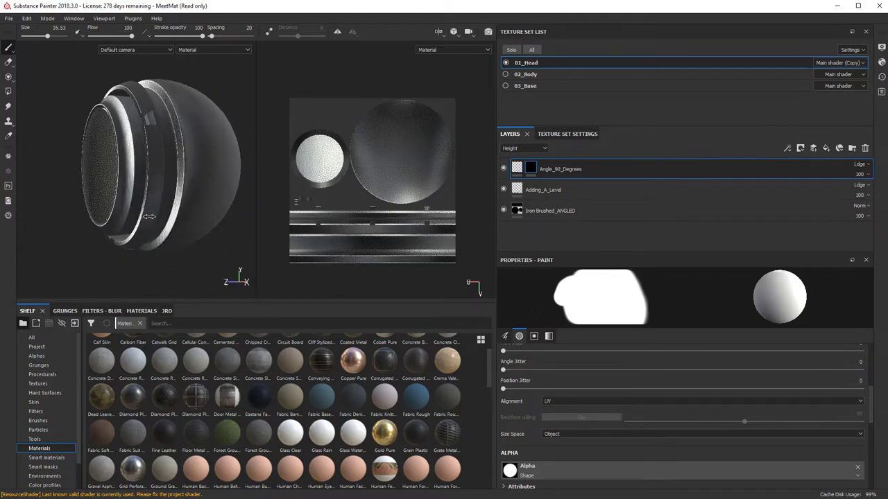
{"action": "right_click_drag", "start_coordinate": [174, 271], "coordinate": [208, 271], "text": "shift"}
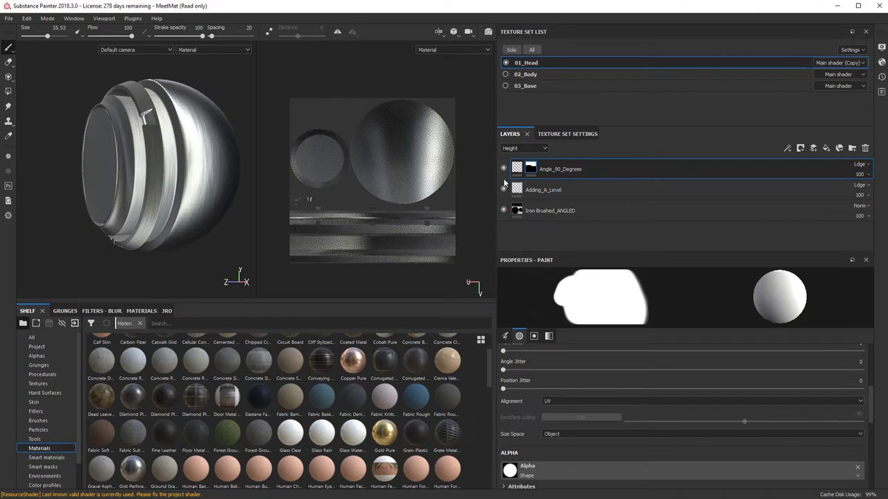
Compare the head's reflections with the Angle_90_Degrees layer hidden and shown under different lighting.
{"action": "left_click", "coordinate": [504, 169]}
{"action": "left_click", "coordinate": [503, 170]}
{"action": "right_click_drag", "start_coordinate": [210, 242], "coordinate": [153, 254], "text": "shift"}
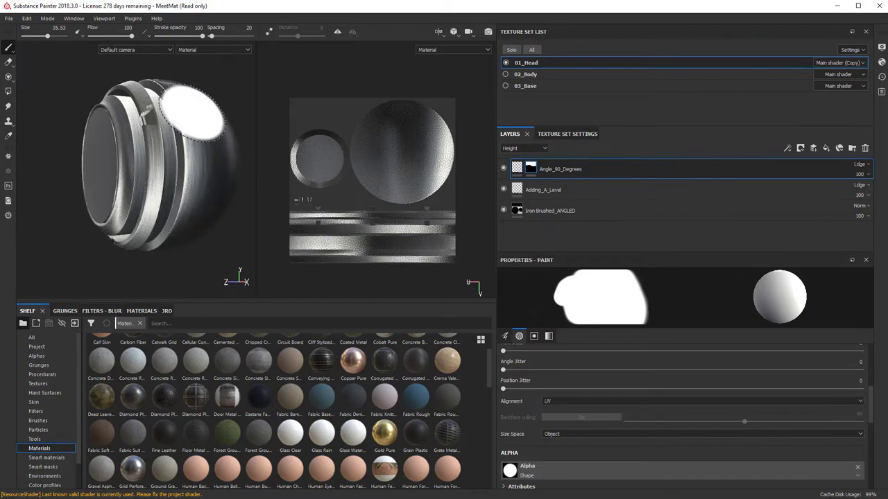
{"action": "left_click", "coordinate": [503, 169]}
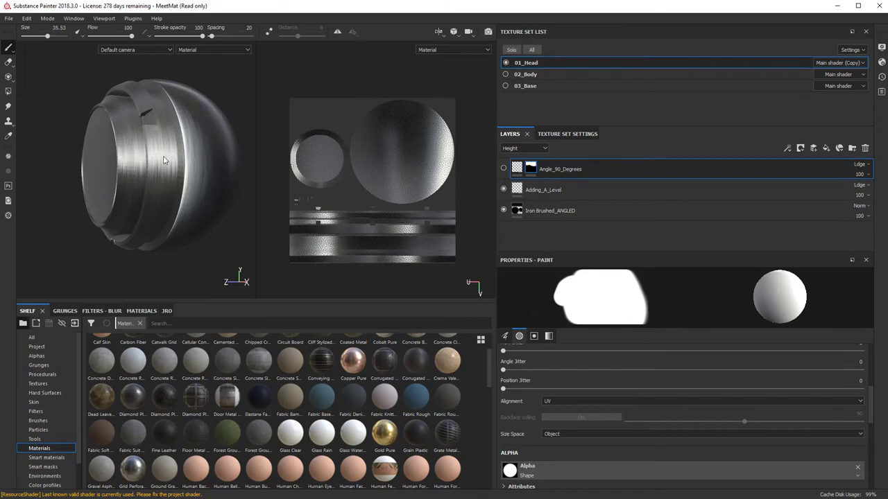
{"action": "left_click", "coordinate": [504, 170]}
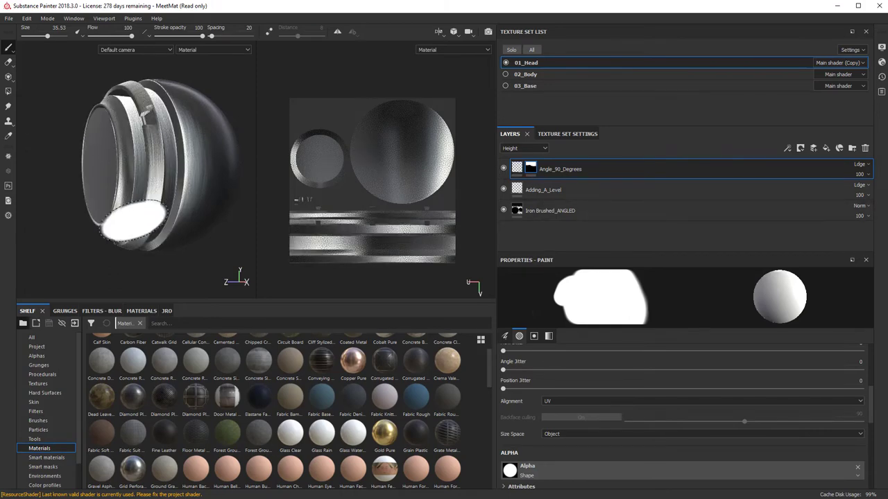
{"action": "left_click_drag", "start_coordinate": [135, 222], "coordinate": [114, 255], "text": "alt"}
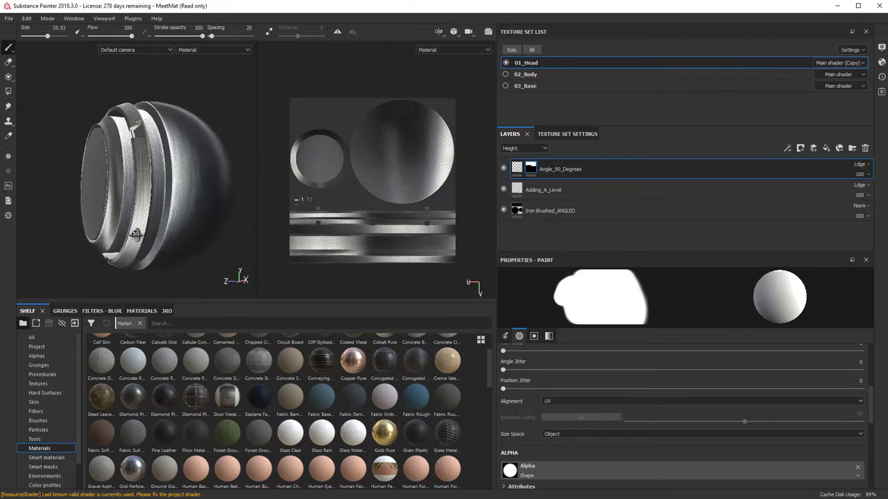
{"action": "left_click", "coordinate": [504, 169]}
{"action": "left_click", "coordinate": [503, 169]}
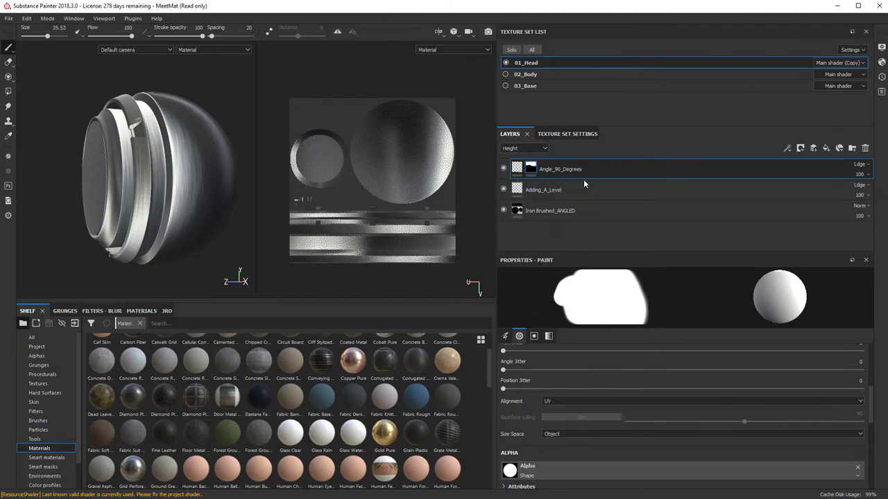
Switch the layer stack to the Anisotropy angle channel and display only that channel on the model and UVs.
{"action": "left_click", "coordinate": [541, 148]}
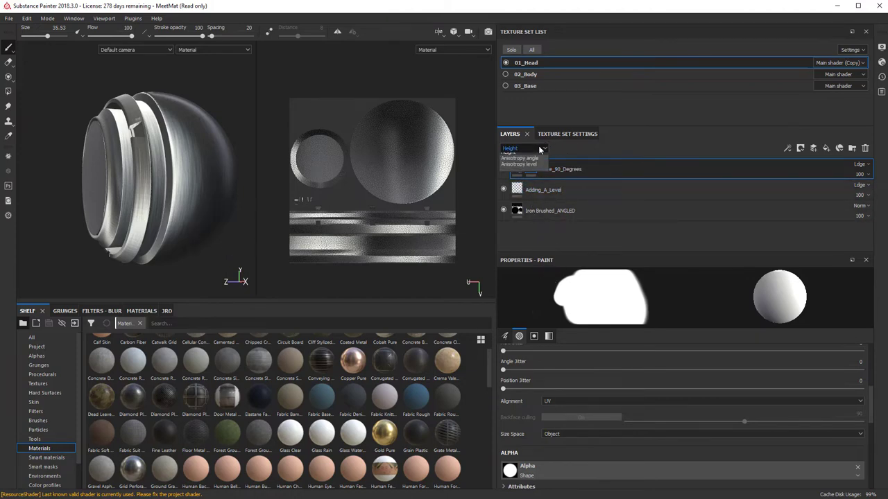
{"action": "left_click", "coordinate": [527, 187]}
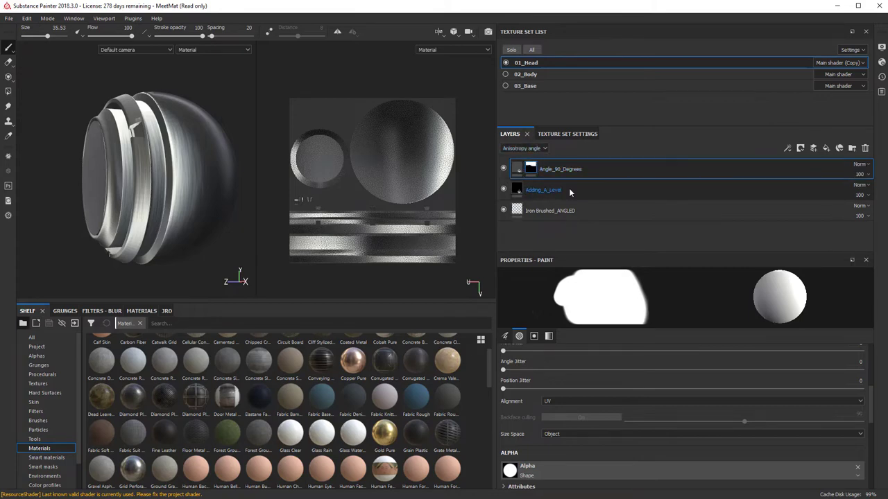
{"action": "key", "text": "c"}
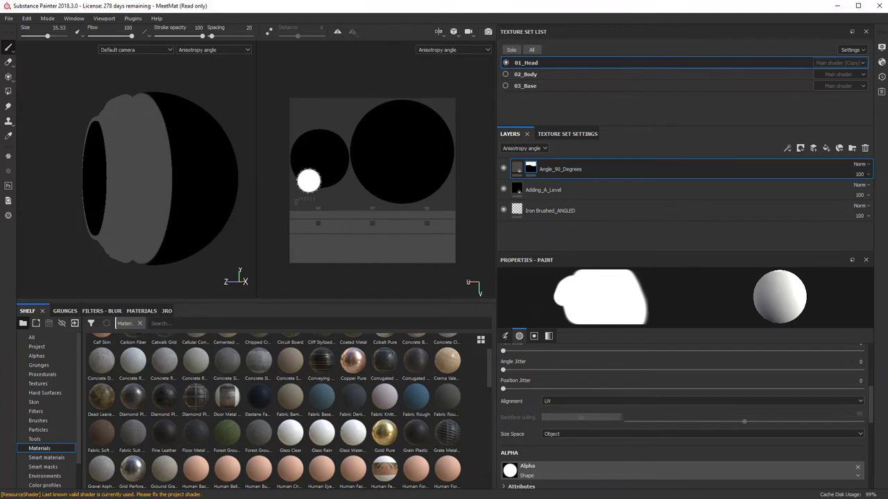
Add the small circular UV island to the Angle_90_Degrees mask in white and return the viewports to the full material display.
{"action": "mouse_move", "coordinate": [309, 181]}
{"action": "left_mouse_down"}
{"action": "mouse_move", "coordinate": [300, 170]}
{"action": "mouse_move", "coordinate": [305, 144]}
{"action": "mouse_move", "coordinate": [316, 174]}
{"action": "left_mouse_up"}
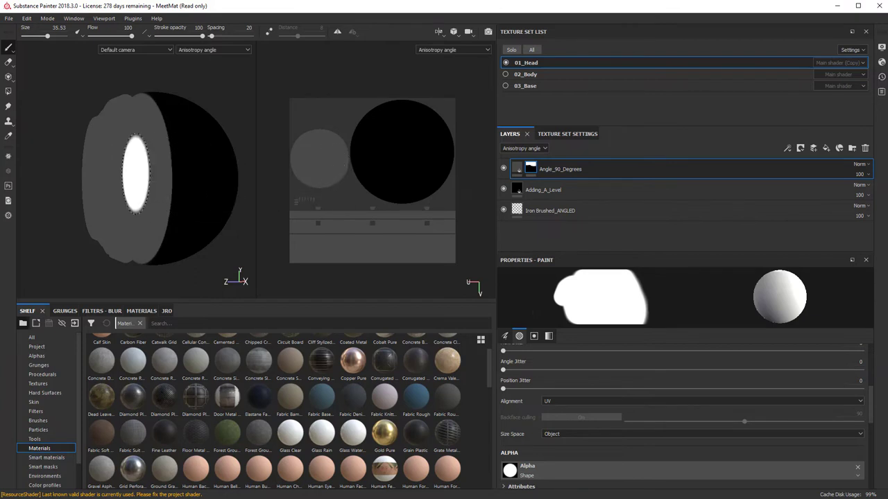
{"action": "key", "text": "m"}
{"action": "mouse_move", "coordinate": [139, 234]}
{"action": "left_mouse_down", "text": "alt"}
{"action": "mouse_move", "coordinate": [208, 233]}
{"action": "mouse_move", "coordinate": [179, 199]}
{"action": "mouse_move", "coordinate": [189, 215]}
{"action": "left_mouse_up", "text": "alt"}
{"action": "mouse_move", "coordinate": [190, 215]}
{"action": "right_mouse_down", "text": "shift"}
{"action": "mouse_move", "coordinate": [141, 220]}
{"action": "mouse_move", "coordinate": [229, 227]}
{"action": "right_mouse_up", "text": "shift"}
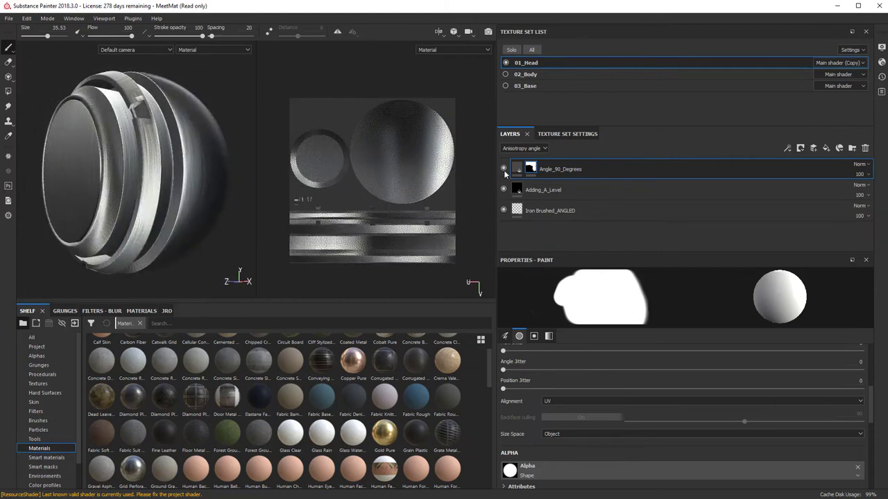
Compare the head's full material with the Angle_90_Degrees layer hidden and shown, varying the viewing angle and environment lighting.
{"action": "left_click", "coordinate": [504, 168]}
{"action": "left_click_drag", "start_coordinate": [175, 218], "coordinate": [150, 208], "text": "alt"}
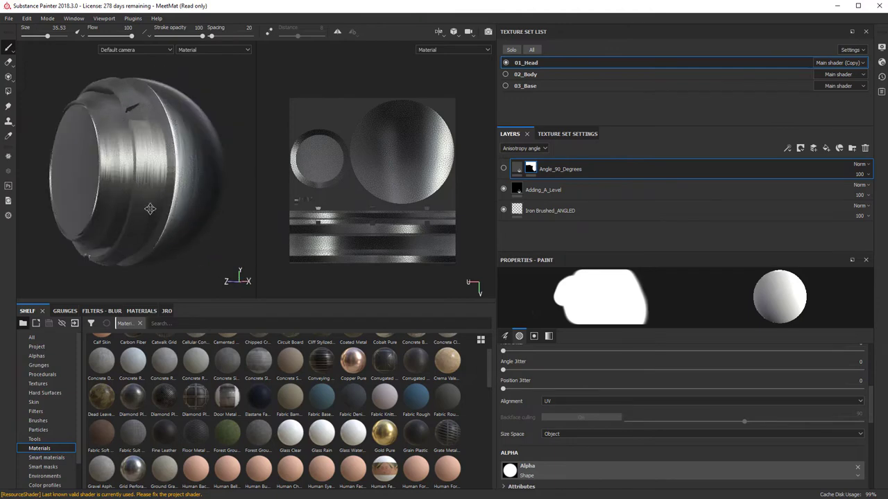
{"action": "left_click", "coordinate": [504, 169]}
{"action": "mouse_move", "coordinate": [132, 189]}
{"action": "left_mouse_down", "text": "alt"}
{"action": "mouse_move", "coordinate": [98, 188]}
{"action": "mouse_move", "coordinate": [134, 198]}
{"action": "mouse_move", "coordinate": [117, 207]}
{"action": "left_mouse_up", "text": "alt"}
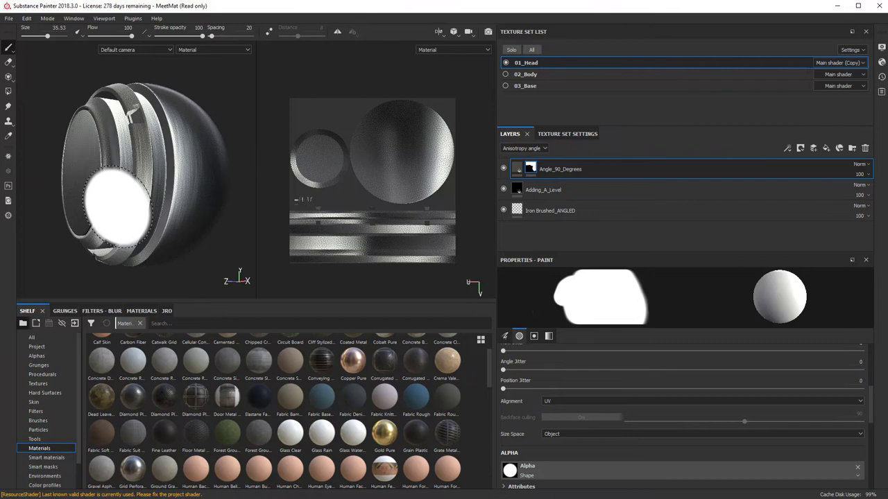
{"action": "left_click", "coordinate": [504, 169]}
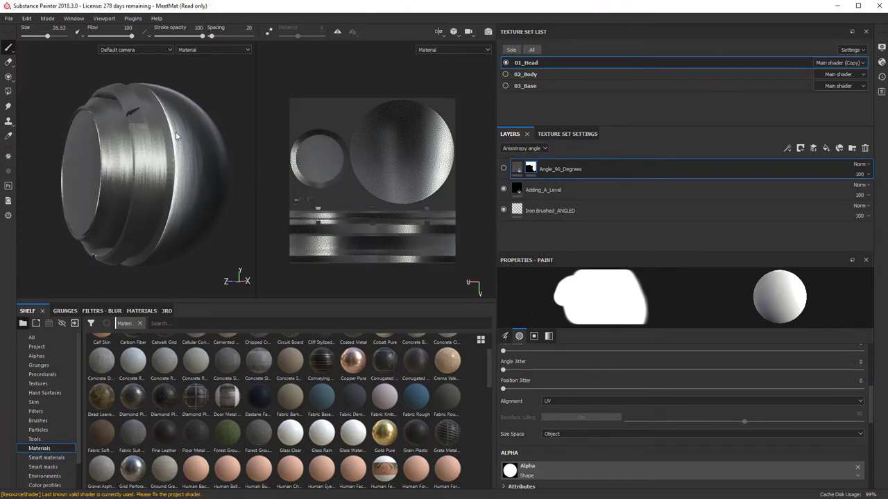
{"action": "left_click_drag", "start_coordinate": [273, 187], "coordinate": [146, 91], "text": "alt"}
{"action": "left_click_drag", "start_coordinate": [147, 218], "coordinate": [229, 201], "text": "alt"}
{"action": "left_click", "coordinate": [504, 168]}
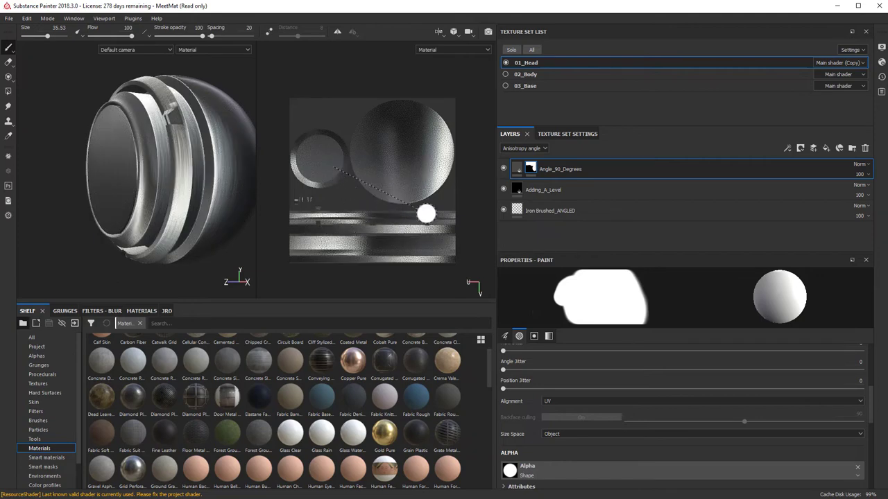
{"action": "mouse_move", "coordinate": [51, 248]}
{"action": "right_mouse_down", "text": "shift"}
{"action": "mouse_move", "coordinate": [60, 251]}
{"action": "mouse_move", "coordinate": [28, 250]}
{"action": "mouse_move", "coordinate": [64, 246]}
{"action": "right_mouse_up", "text": "shift"}
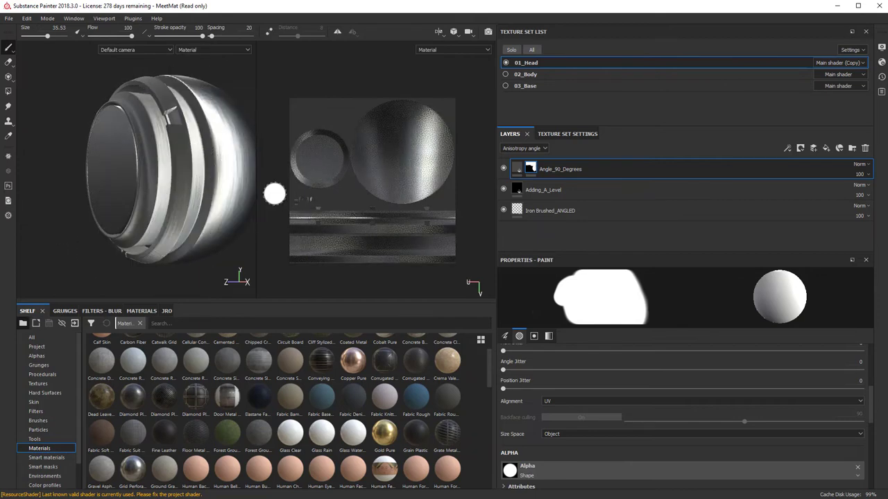
{"action": "mouse_move", "coordinate": [99, 235]}
{"action": "left_mouse_down", "text": "alt"}
{"action": "mouse_move", "coordinate": [47, 242]}
{"action": "mouse_move", "coordinate": [111, 243]}
{"action": "mouse_move", "coordinate": [40, 237]}
{"action": "mouse_move", "coordinate": [142, 234]}
{"action": "mouse_move", "coordinate": [69, 231]}
{"action": "left_mouse_up", "text": "alt"}
{"action": "right_click_drag", "start_coordinate": [71, 231], "coordinate": [53, 227], "text": "shift"}
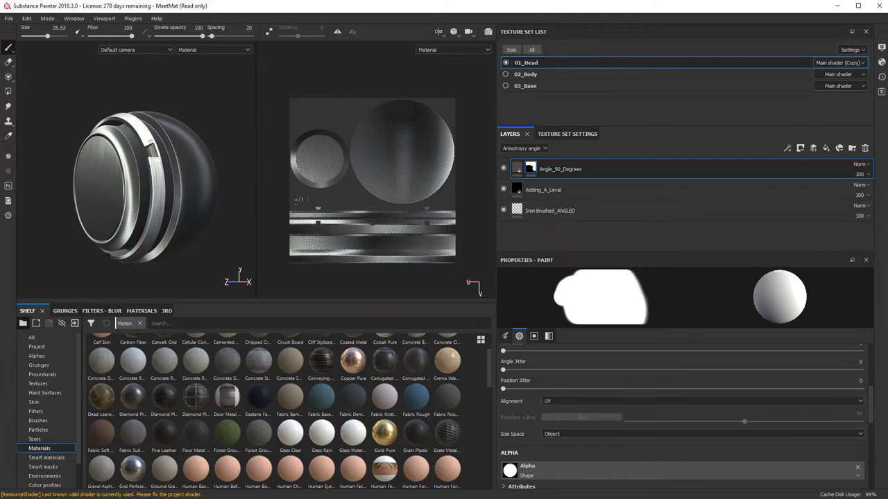
Switch to the browser's Google Street View of the IBM Chicago Office, examine the brushed metal columns, and return to Substance Painter.
{"action": "key", "text": "alt+Tab"}
{"action": "left_click_drag", "start_coordinate": [446, 303], "coordinate": [560, 280]}
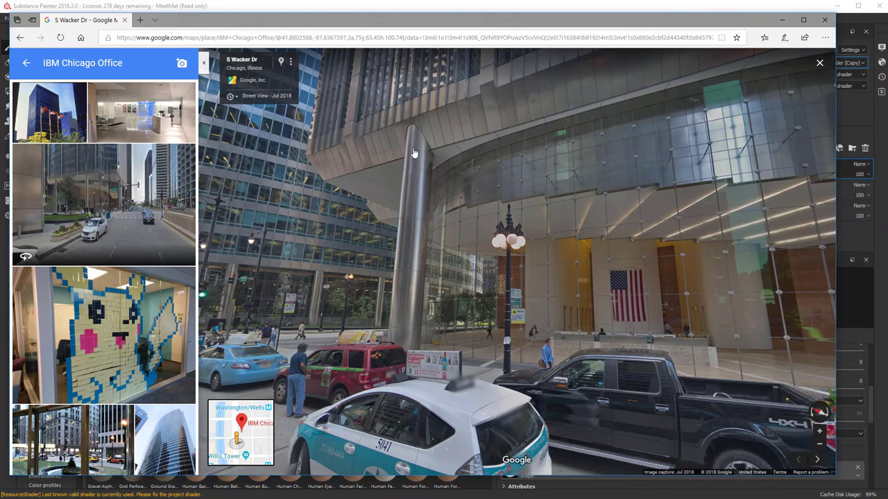
{"action": "left_click", "coordinate": [684, 310]}
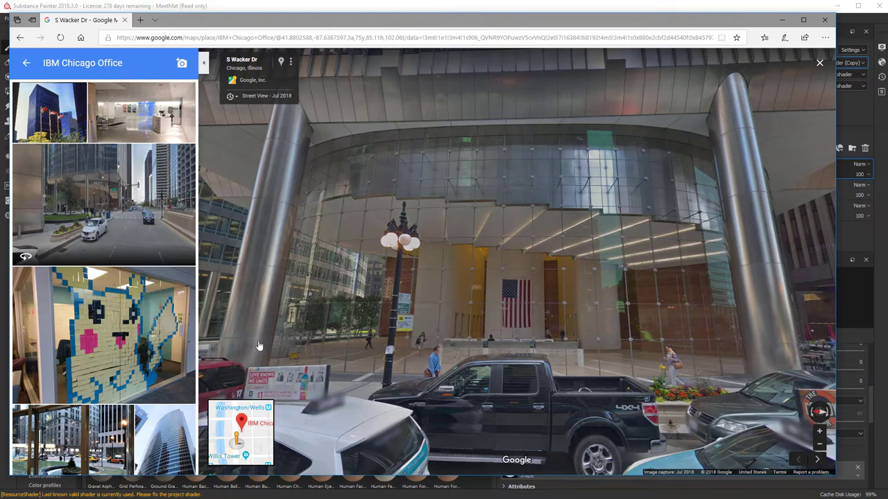
{"action": "left_click_drag", "start_coordinate": [498, 270], "coordinate": [496, 282]}
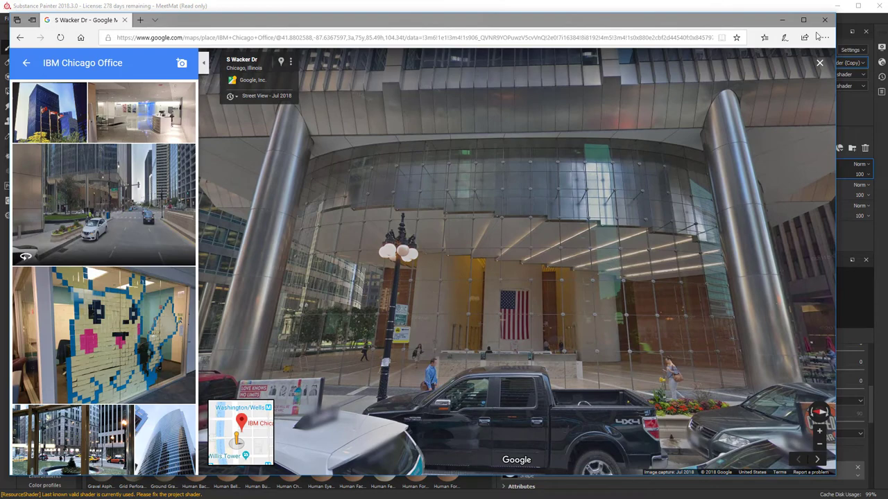
{"action": "key", "text": "alt+Tab"}
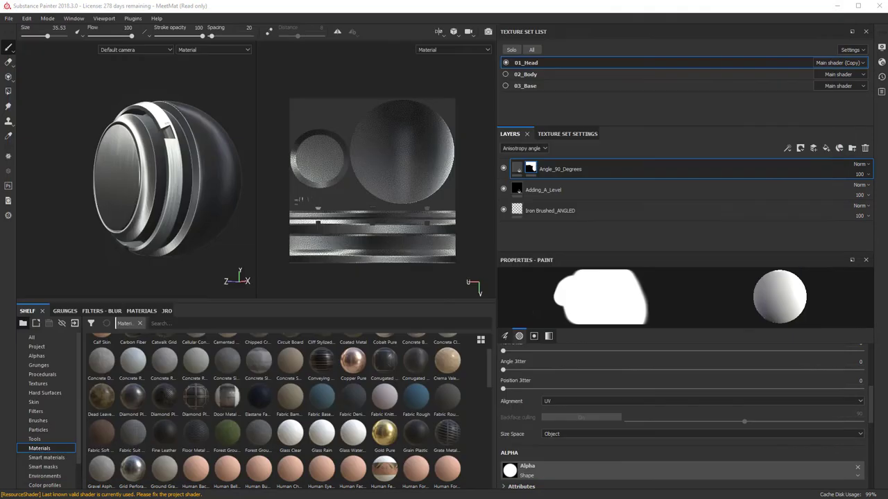
Clear the Angle_90_Degrees layer's mask and add a fill effect to it.
{"action": "right_click", "coordinate": [531, 170]}
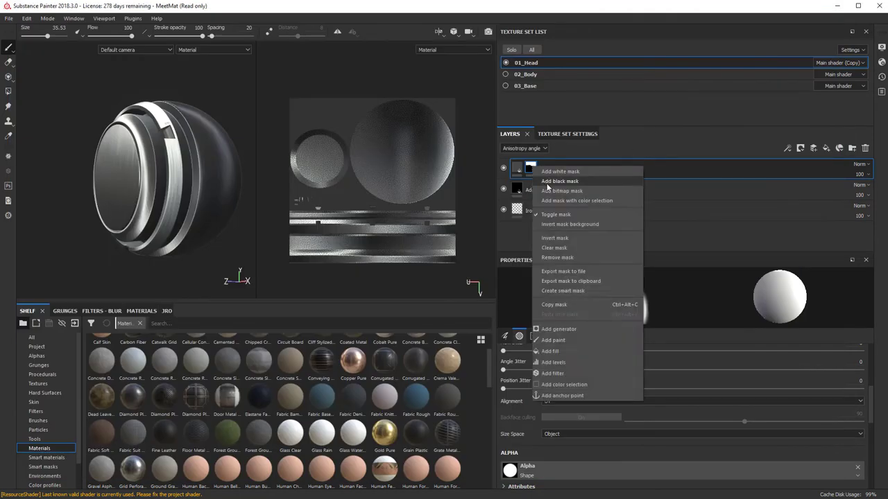
{"action": "left_click", "coordinate": [565, 246]}
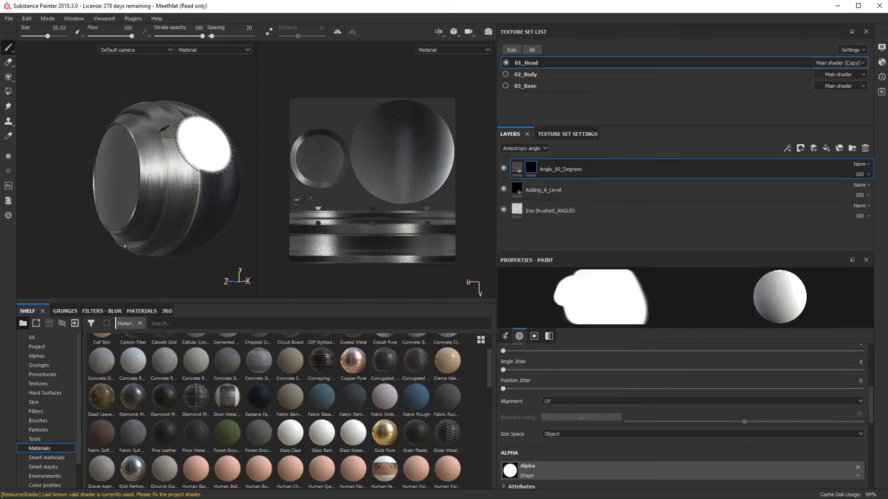
{"action": "left_click", "coordinate": [37, 356]}
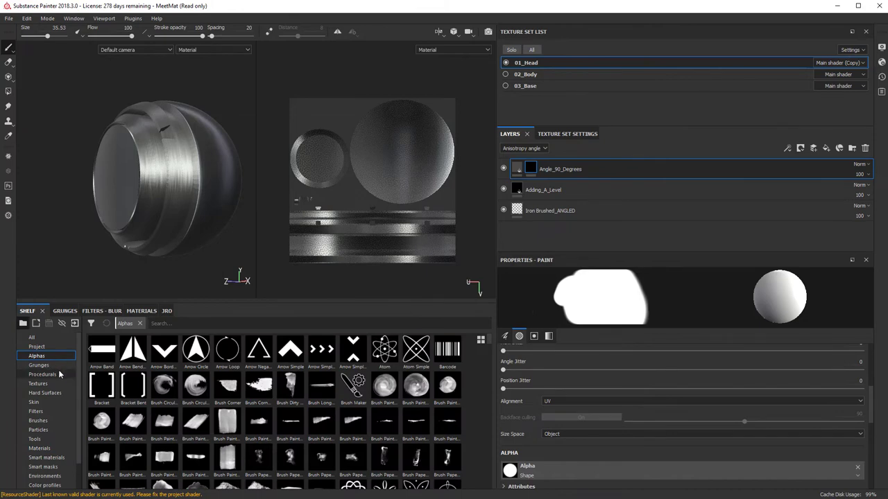
{"action": "left_click", "coordinate": [43, 374]}
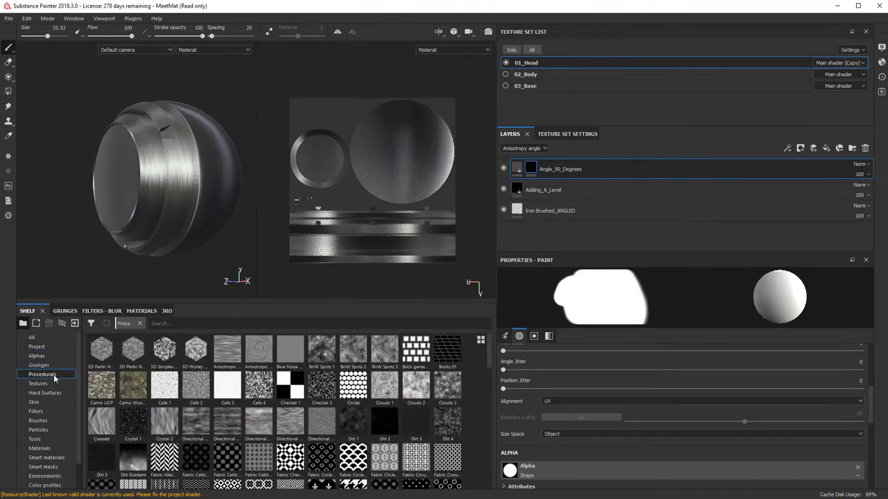
{"action": "left_click_drag", "start_coordinate": [291, 457], "coordinate": [512, 250]}
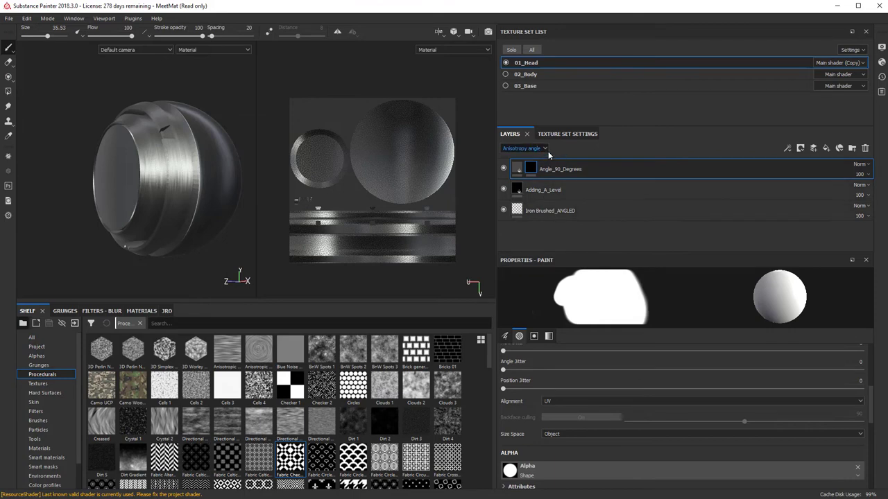
{"action": "left_click", "coordinate": [788, 148]}
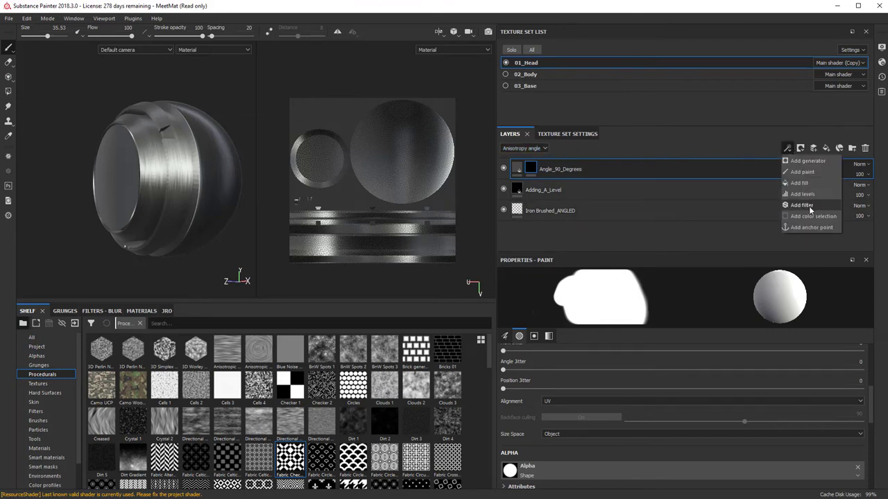
{"action": "left_click", "coordinate": [799, 183]}
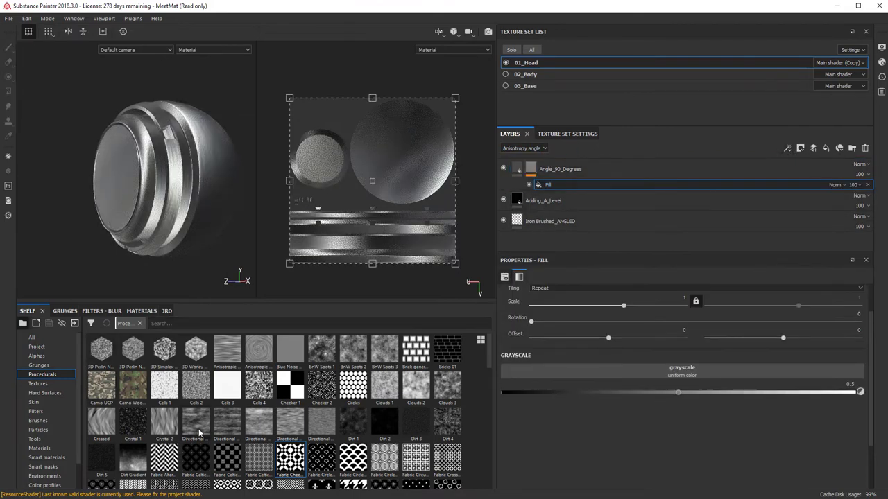
Assign the Fabric Checker procedural to the mask fill's grayscale and set its scale to 20.24.
{"action": "left_click_drag", "start_coordinate": [302, 473], "coordinate": [682, 382]}
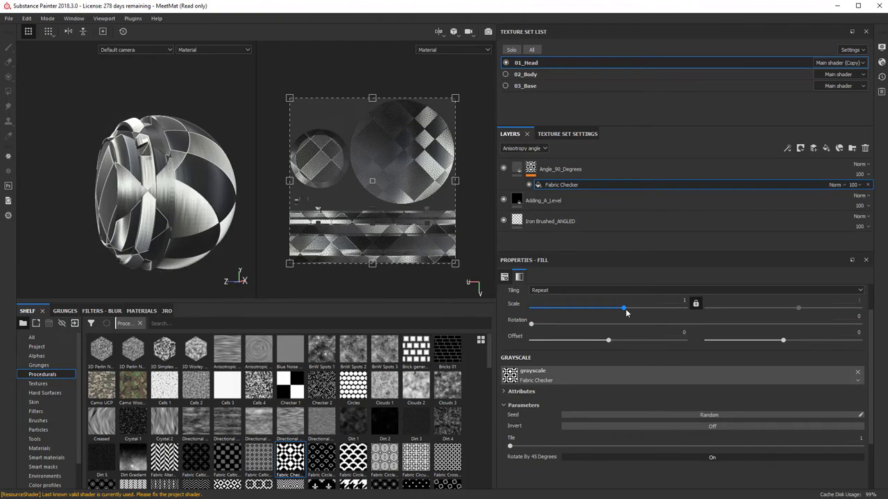
{"action": "left_click_drag", "start_coordinate": [625, 313], "coordinate": [649, 310]}
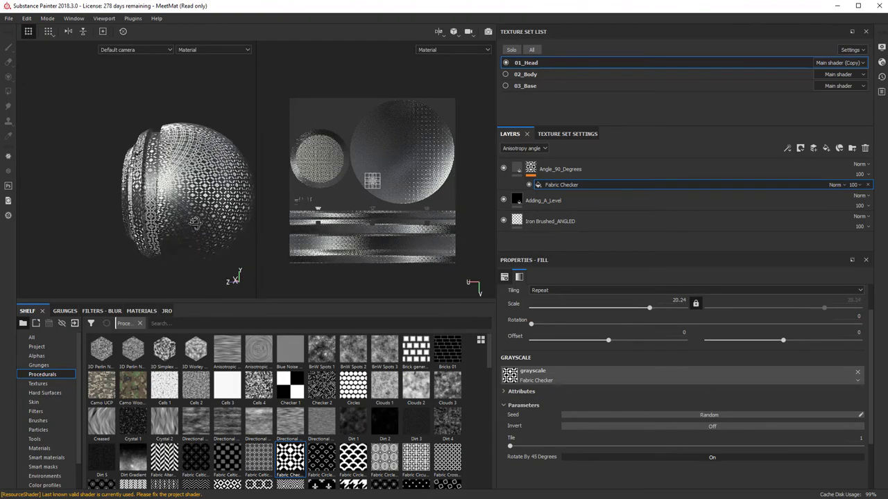
{"action": "right_click_drag", "start_coordinate": [194, 223], "coordinate": [236, 237], "text": "alt"}
{"action": "left_click_drag", "start_coordinate": [174, 236], "coordinate": [121, 242], "text": "alt"}
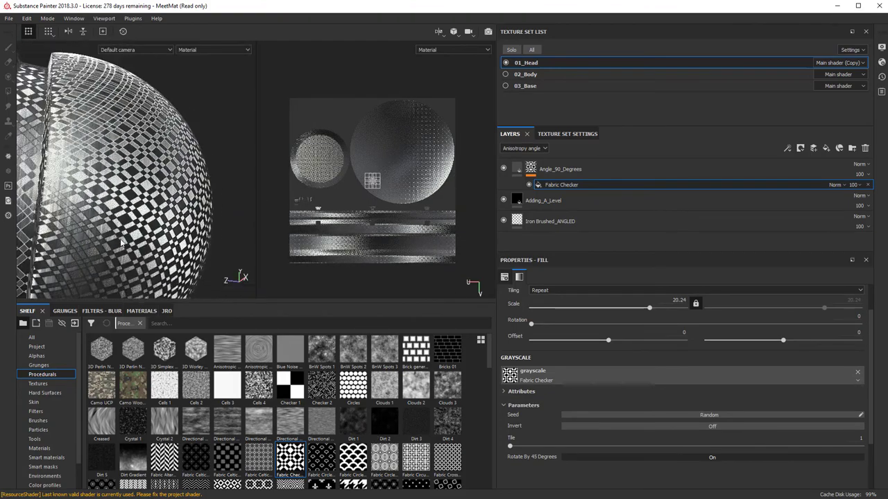
{"action": "middle_click_drag", "start_coordinate": [121, 242], "coordinate": [128, 228], "text": "alt"}
Set the anisotropy angle of the Angle_90_Degrees layer's material to 0.8876.
{"action": "left_click", "coordinate": [518, 171]}
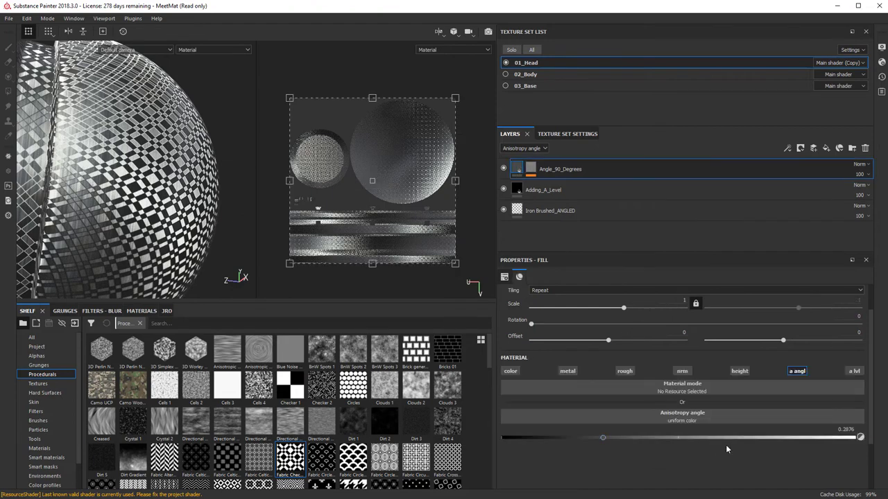
{"action": "left_click", "coordinate": [514, 212]}
{"action": "scroll", "coordinate": [512, 298], "scroll_direction": "up", "scroll_amount": 1}
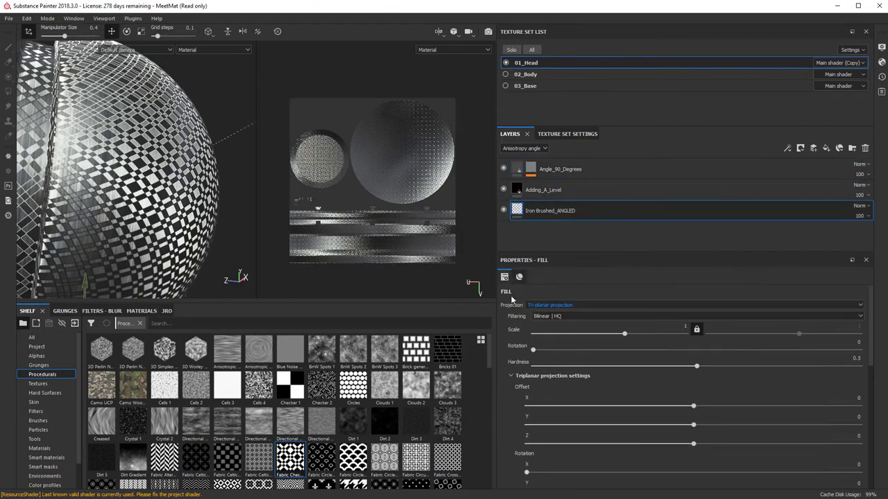
{"action": "left_click", "coordinate": [520, 277]}
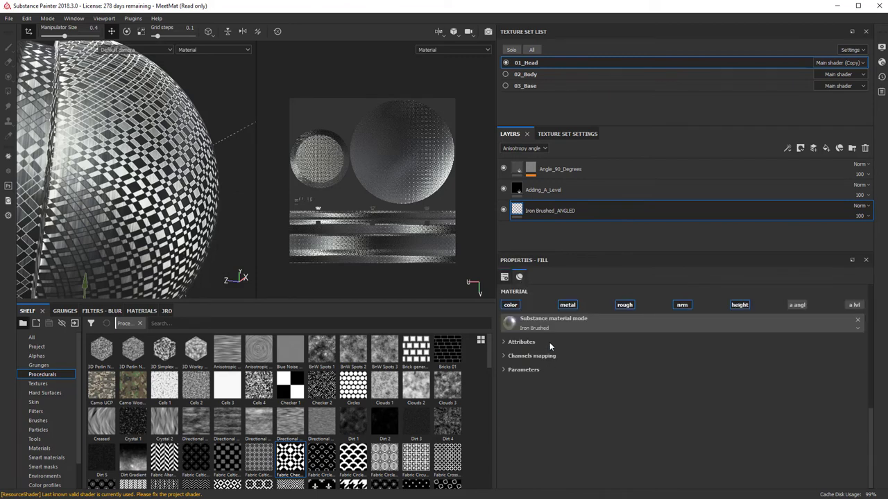
{"action": "scroll", "coordinate": [547, 333], "scroll_direction": "up", "scroll_amount": 4}
{"action": "left_click", "coordinate": [543, 190]}
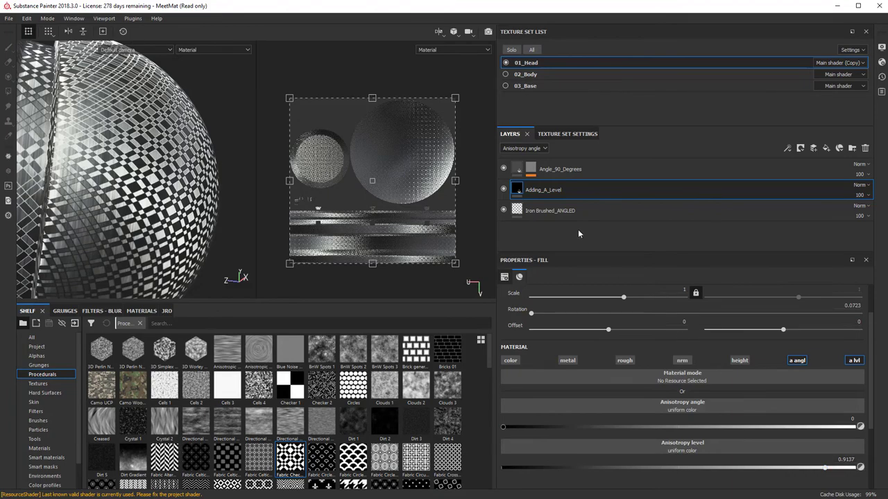
{"action": "left_click", "coordinate": [522, 170]}
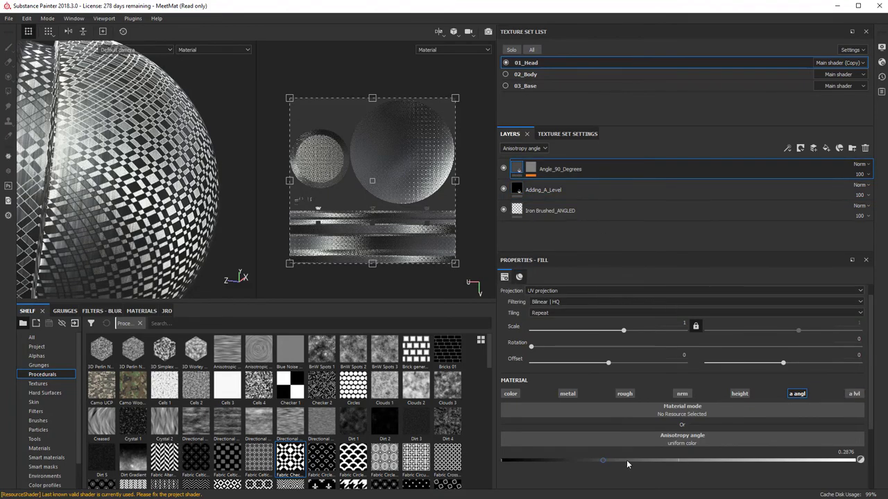
{"action": "mouse_move", "coordinate": [627, 464]}
{"action": "left_mouse_down"}
{"action": "mouse_move", "coordinate": [834, 473]}
{"action": "mouse_move", "coordinate": [788, 468]}
{"action": "mouse_move", "coordinate": [812, 463]}
{"action": "mouse_move", "coordinate": [795, 460]}
{"action": "left_mouse_up"}
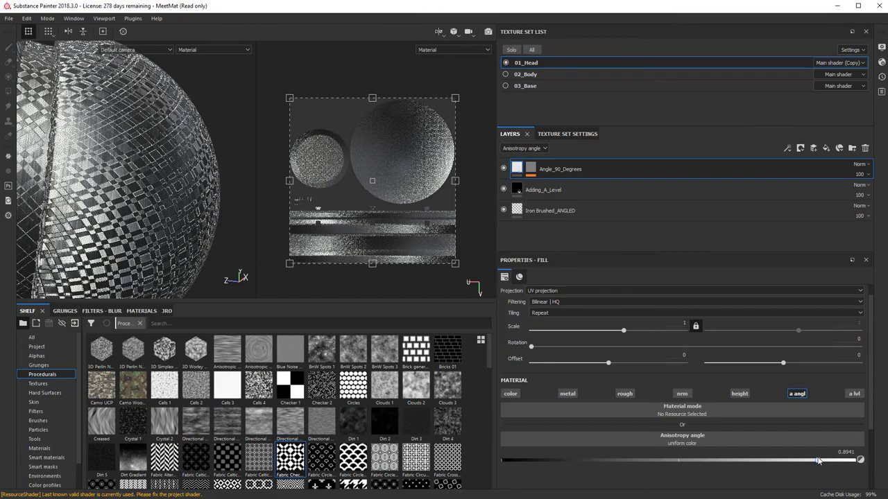
{"action": "left_click_drag", "start_coordinate": [819, 461], "coordinate": [815, 462]}
Examine the checkered anisotropic reflections on the head up close and from afar while rotating the environment lighting.
{"action": "left_click_drag", "start_coordinate": [215, 226], "coordinate": [160, 202], "text": "alt"}
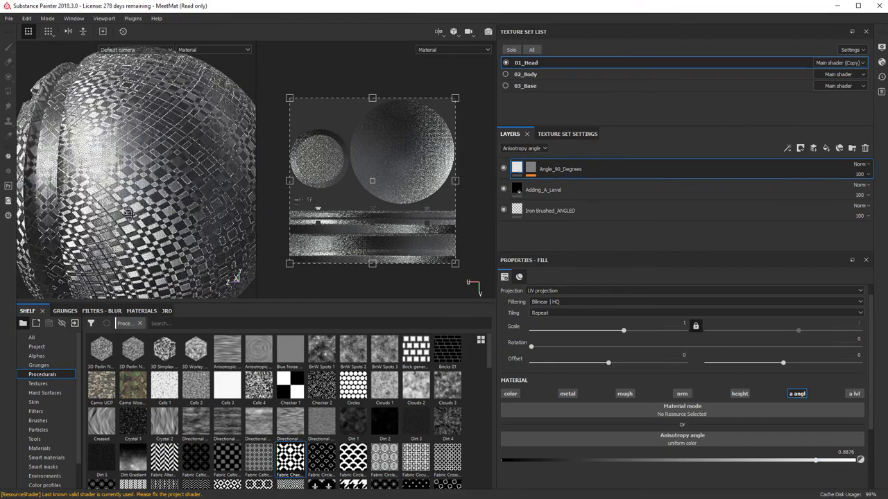
{"action": "right_click_drag", "start_coordinate": [159, 201], "coordinate": [184, 208], "text": "alt"}
{"action": "left_click_drag", "start_coordinate": [184, 208], "coordinate": [139, 203], "text": "alt"}
{"action": "mouse_move", "coordinate": [139, 203]}
{"action": "right_mouse_down", "text": "shift"}
{"action": "mouse_move", "coordinate": [167, 203]}
{"action": "mouse_move", "coordinate": [151, 214]}
{"action": "right_mouse_up", "text": "shift"}
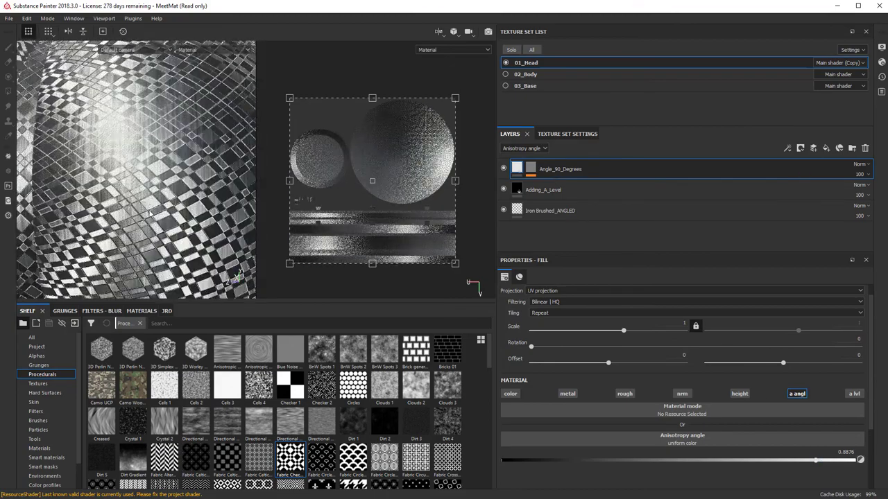
{"action": "mouse_move", "coordinate": [93, 234]}
{"action": "right_mouse_down", "text": "alt"}
{"action": "mouse_move", "coordinate": [102, 207]}
{"action": "mouse_move", "coordinate": [154, 201]}
{"action": "mouse_move", "coordinate": [124, 206]}
{"action": "mouse_move", "coordinate": [110, 258]}
{"action": "right_mouse_up", "text": "alt"}
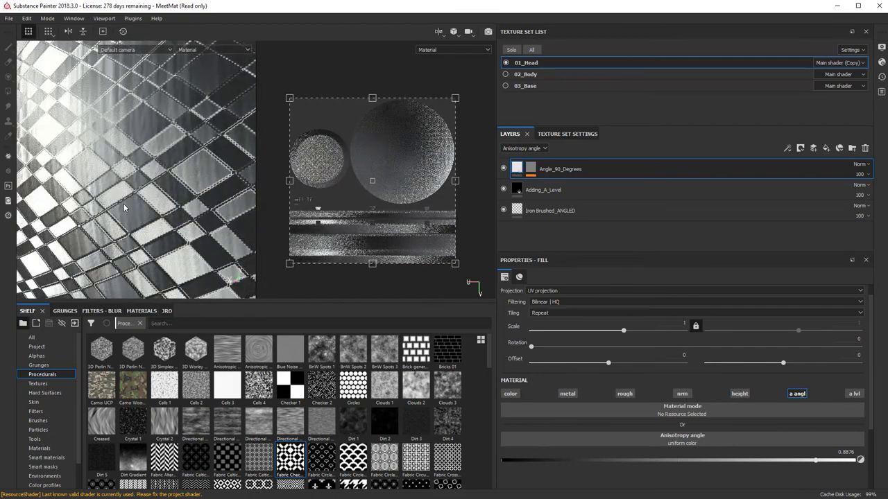
{"action": "right_click", "coordinate": [110, 261]}
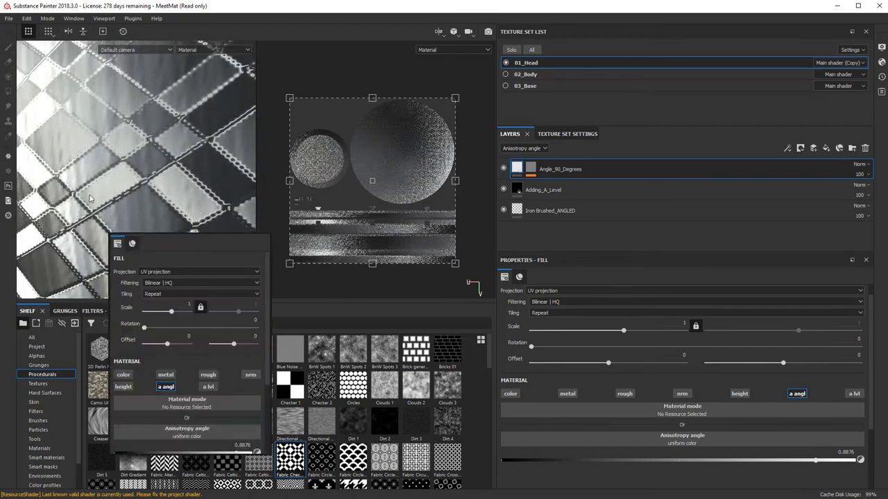
{"action": "right_click_drag", "start_coordinate": [89, 199], "coordinate": [103, 161], "text": "alt"}
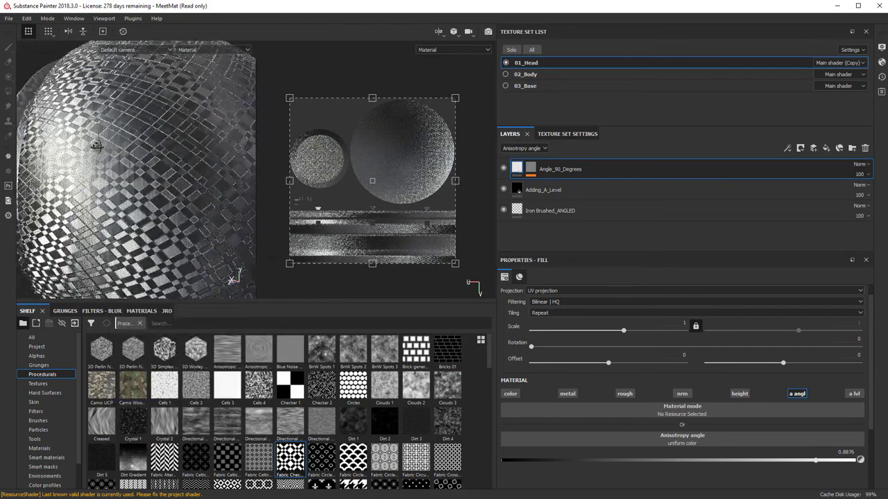
{"action": "right_click_drag", "start_coordinate": [93, 201], "coordinate": [150, 122], "text": "shift"}
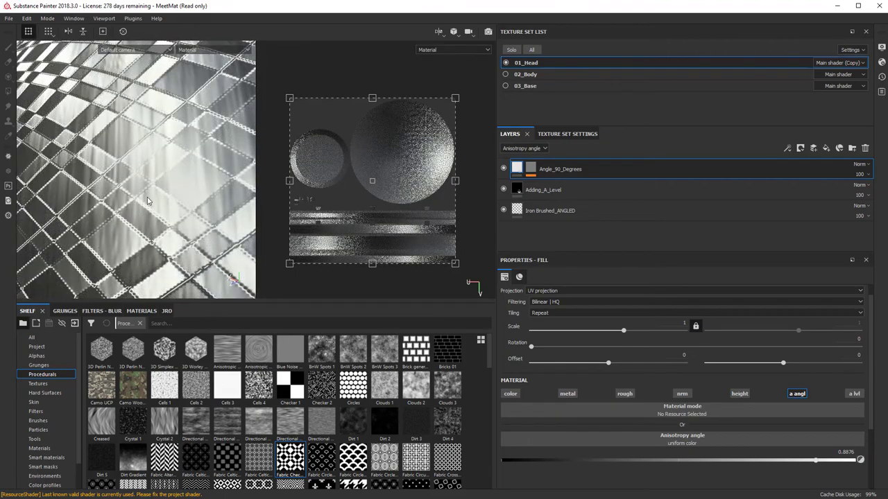
{"action": "right_click_drag", "start_coordinate": [144, 202], "coordinate": [158, 224], "text": "shift"}
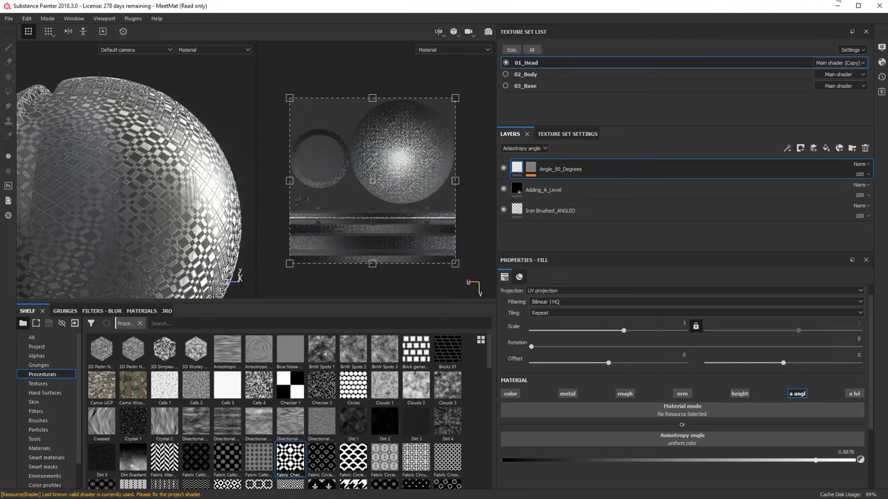